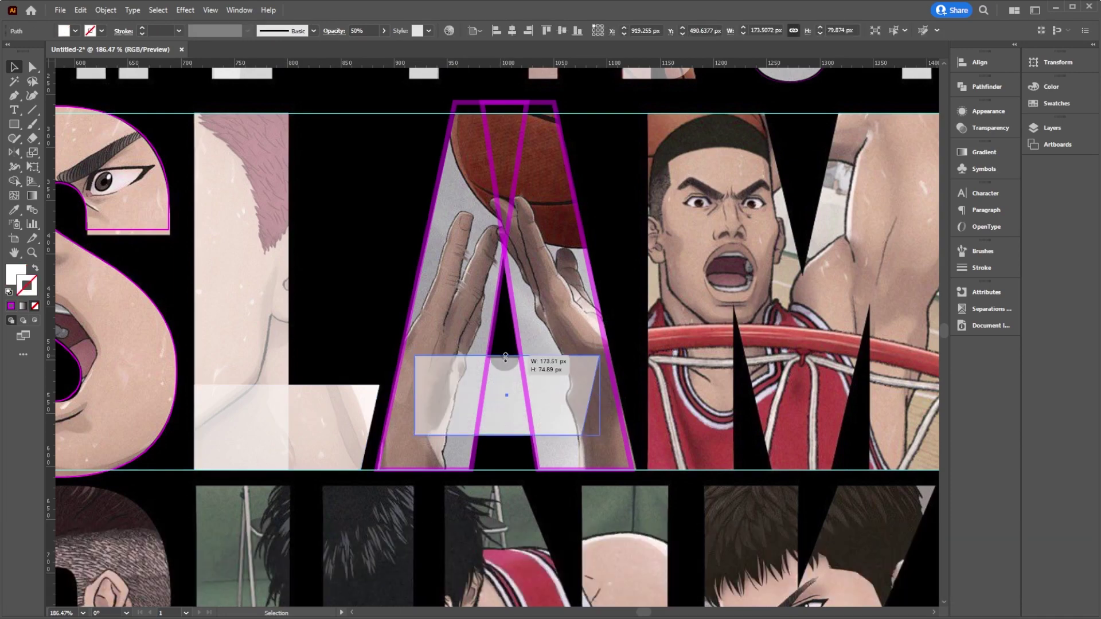
# Cover the left stem of the M in SLAM with a rectangle and trace the adjoining diagonal stroke using the Pen tool
pyautogui.moveTo(241, 247); pyautogui.dragTo(690, 246)
pyautogui.moveTo(631, 286); pyautogui.dragTo(488, 287)
pyautogui.scroll(2, 504, 331)
pyautogui.press('p')
pyautogui.click(447, 114)
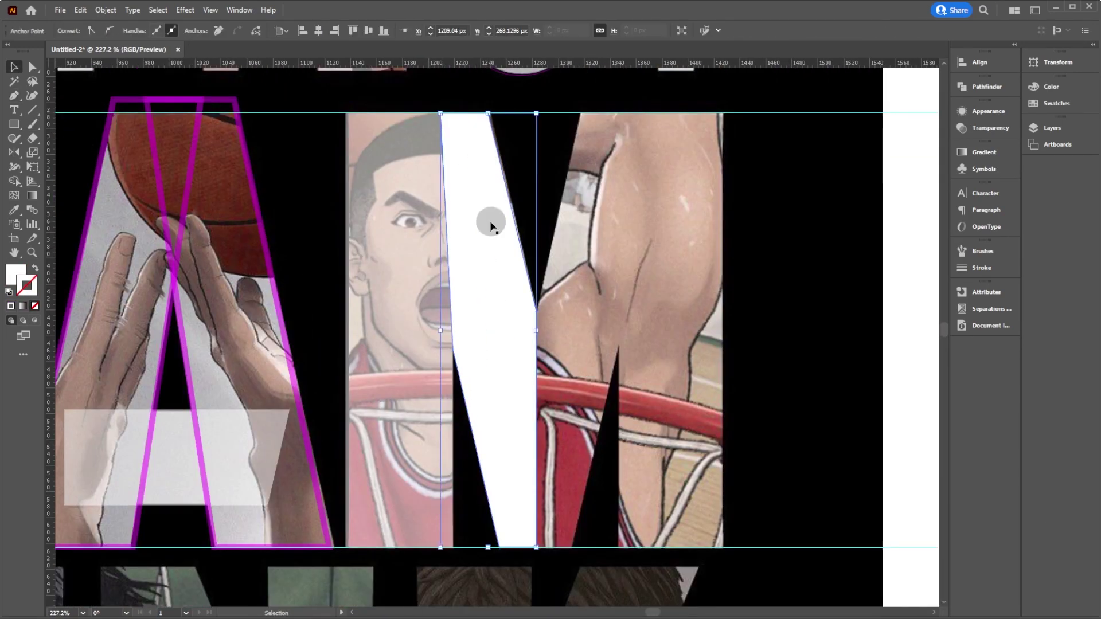
# Build the D and U of DUNK from rounded rectangles matching their outer curves and inner openings
pyautogui.moveTo(491, 222); pyautogui.dragTo(393, 143)
pyautogui.click(462, 228)
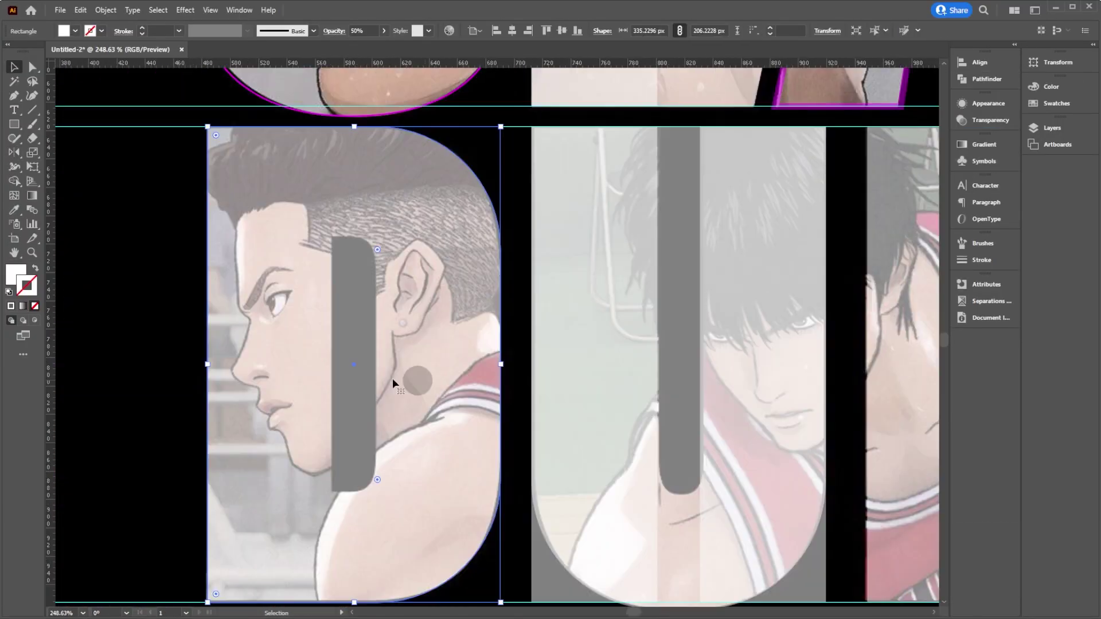
pyautogui.moveTo(331, 214); pyautogui.dragTo(374, 471)
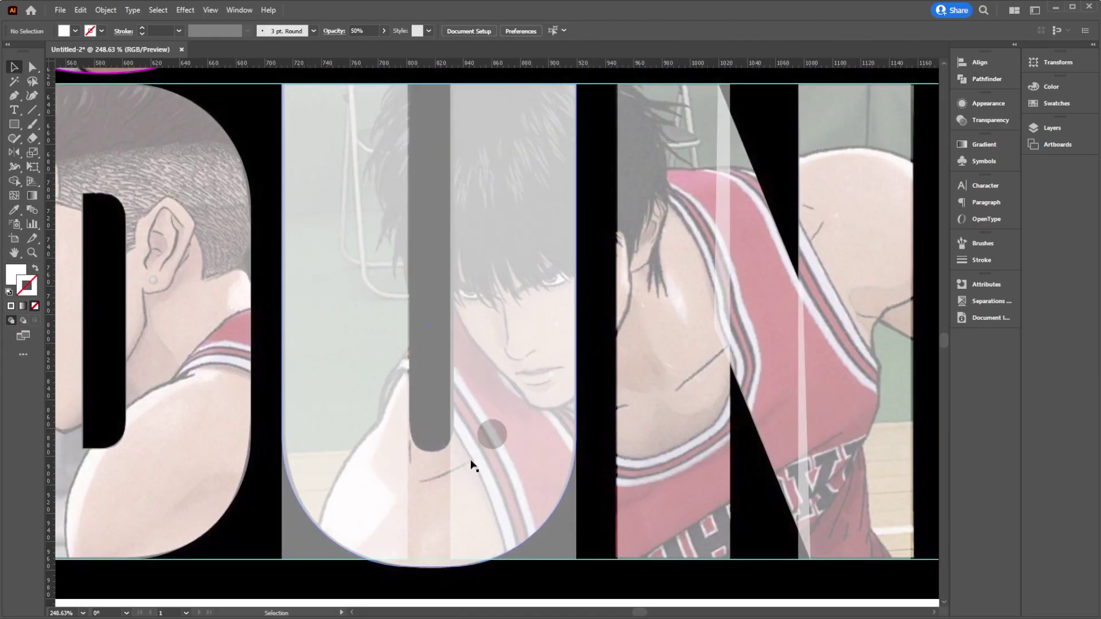
pyautogui.moveTo(436, 453); pyautogui.dragTo(430, 380)
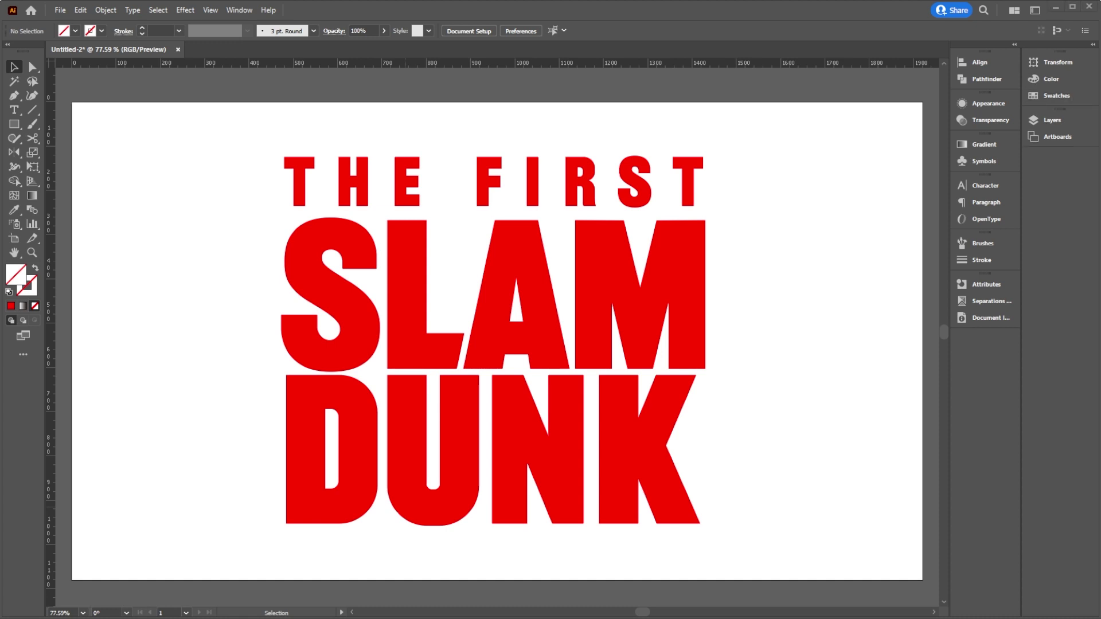
# Place the linked film stills in the document and move the stack to the right of the red title lettering
pyautogui.moveTo(583, 227); pyautogui.dragTo(584, 248)
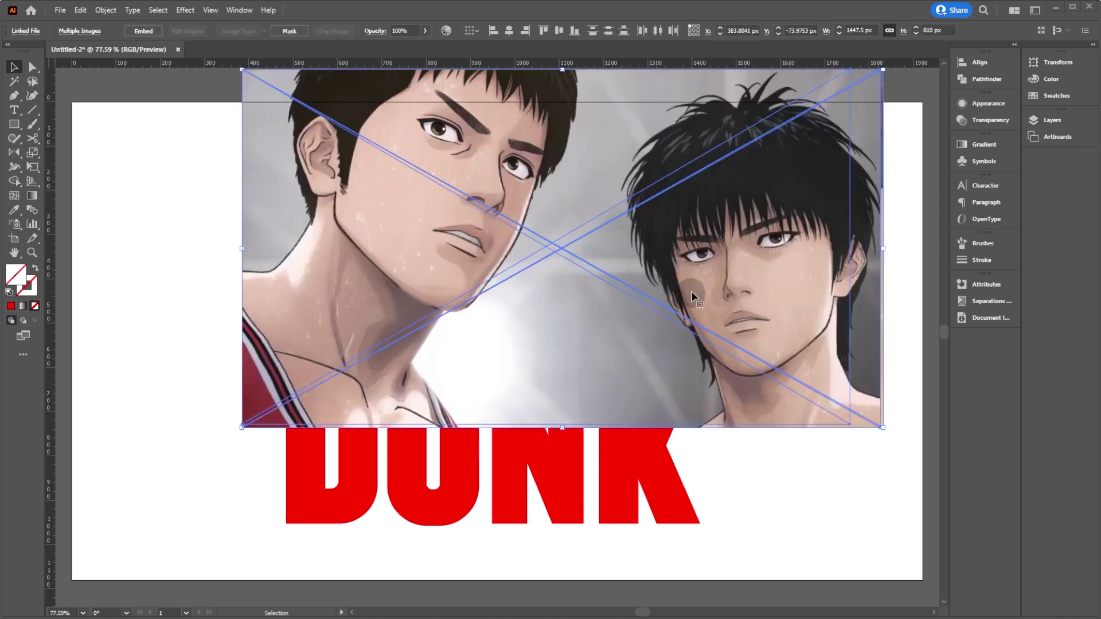
pyautogui.press('ctrl')
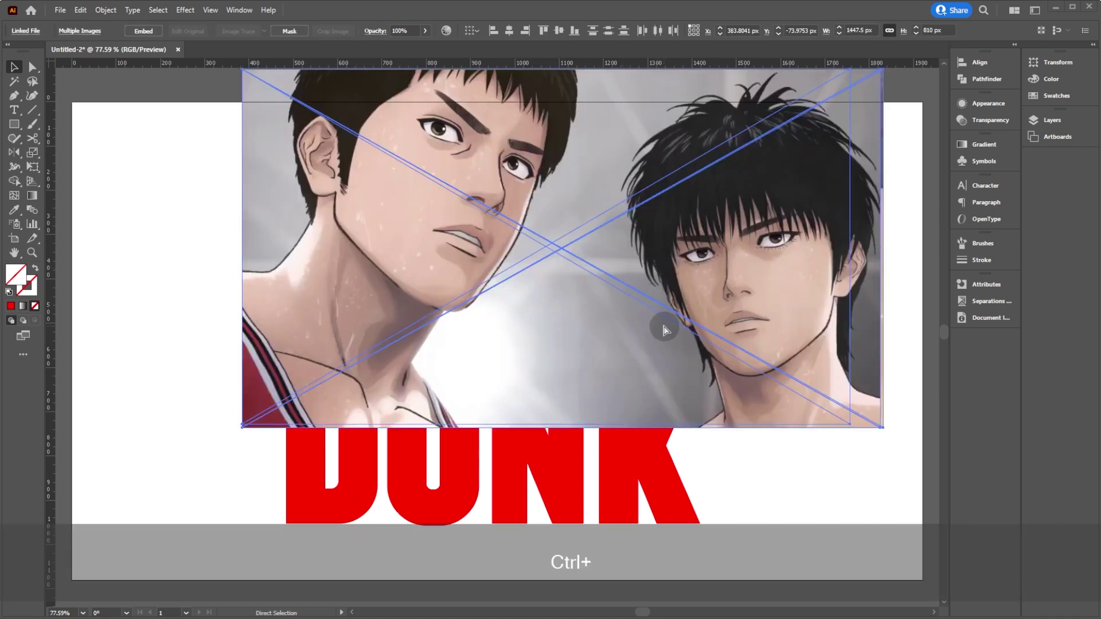
pyautogui.click(727, 459)
pyautogui.hotkey('ctrl', 'space')
pyautogui.moveTo(707, 340); pyautogui.dragTo(618, 301)
pyautogui.click(701, 283)
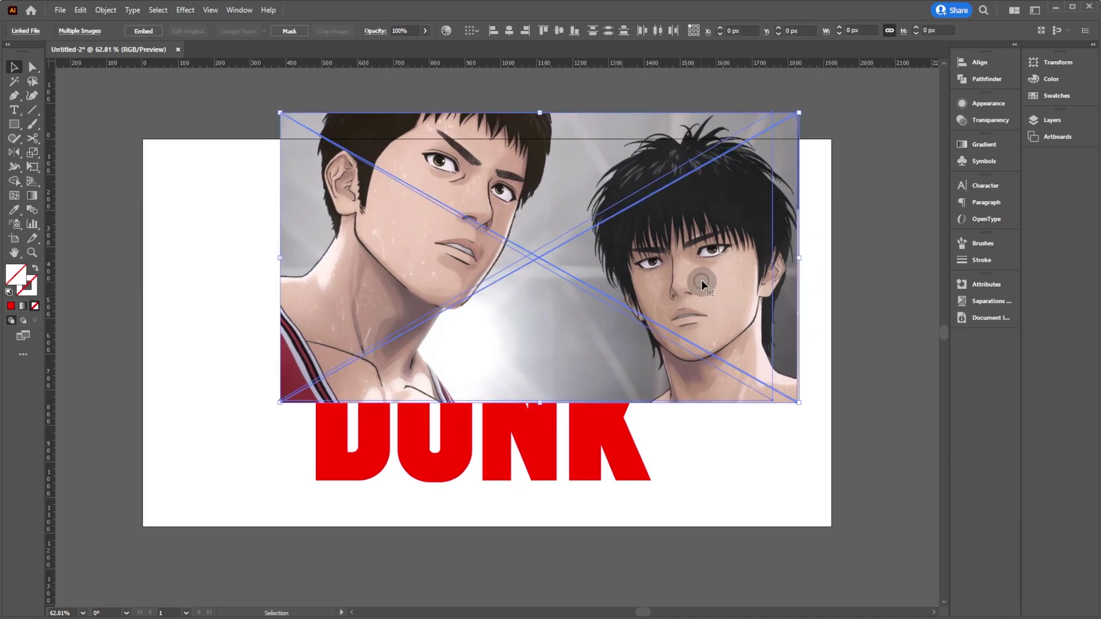
pyautogui.moveTo(676, 257); pyautogui.dragTo(862, 276)
pyautogui.moveTo(658, 279); pyautogui.dragTo(622, 282)
pyautogui.press('space')
pyautogui.moveTo(622, 282); pyautogui.dragTo(707, 282)
# Ungroup the red THE FIRST SLAM DUNK title and check that the letters can be selected individually
pyautogui.click(508, 198)
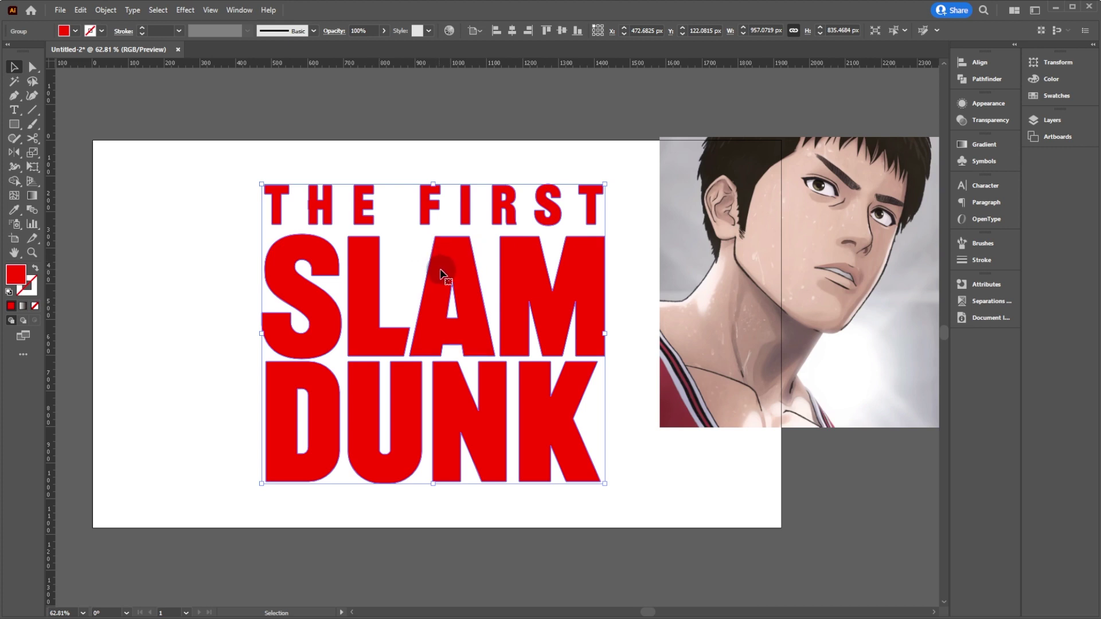
pyautogui.hotkey('ctrl', 'shift', 'g')
pyautogui.click(425, 220)
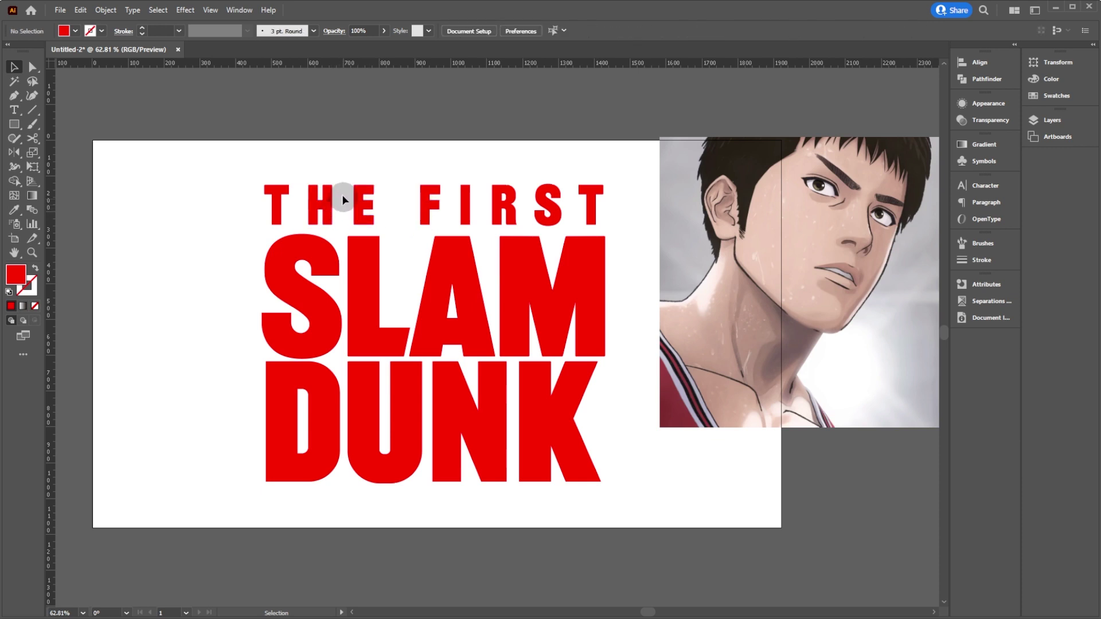
pyautogui.moveTo(476, 154); pyautogui.dragTo(603, 215)
pyautogui.click(525, 287)
pyautogui.click(433, 288)
pyautogui.click(373, 290)
pyautogui.click(319, 307)
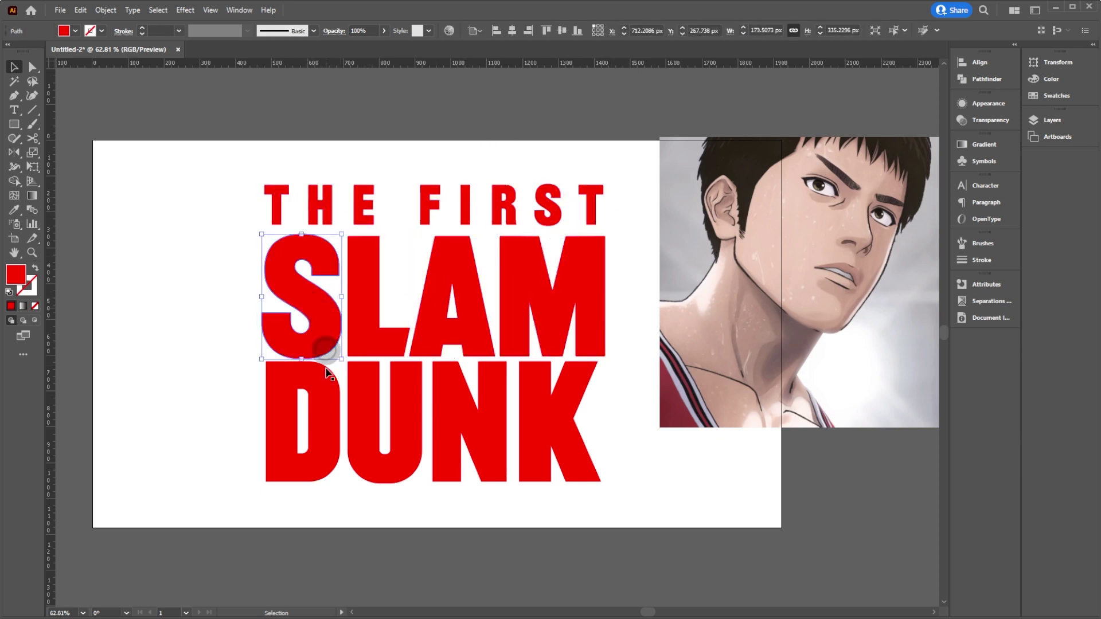
pyautogui.click(635, 173)
# Spread out the stacked stills and move the shouting red-haired player's still over the start of the title
pyautogui.hscroll(3, 627, 179)
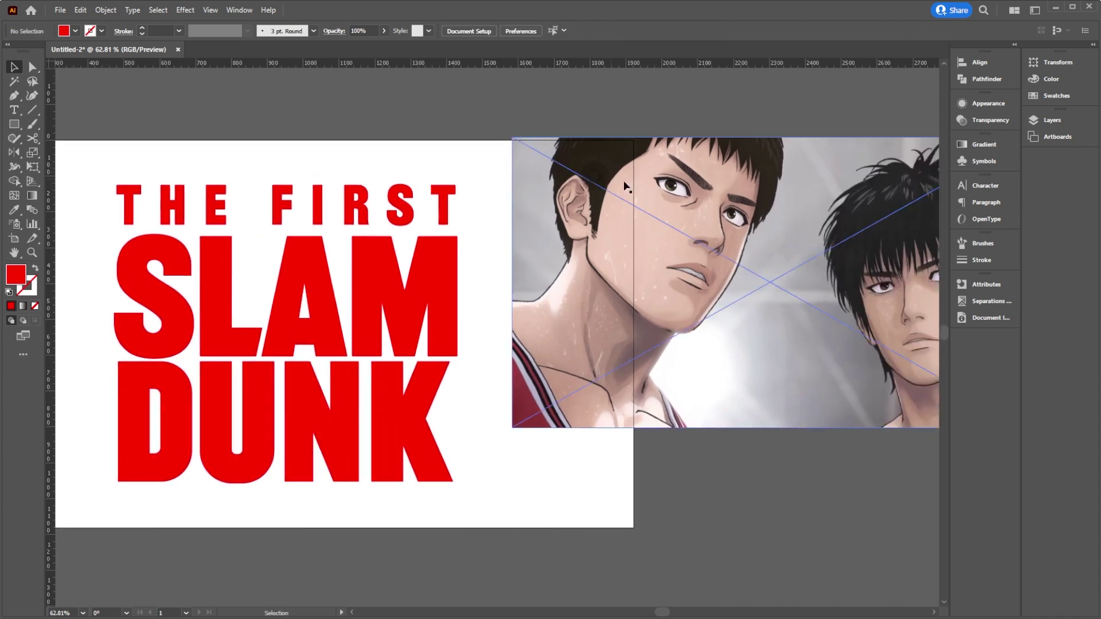
pyautogui.moveTo(703, 225); pyautogui.dragTo(737, 443)
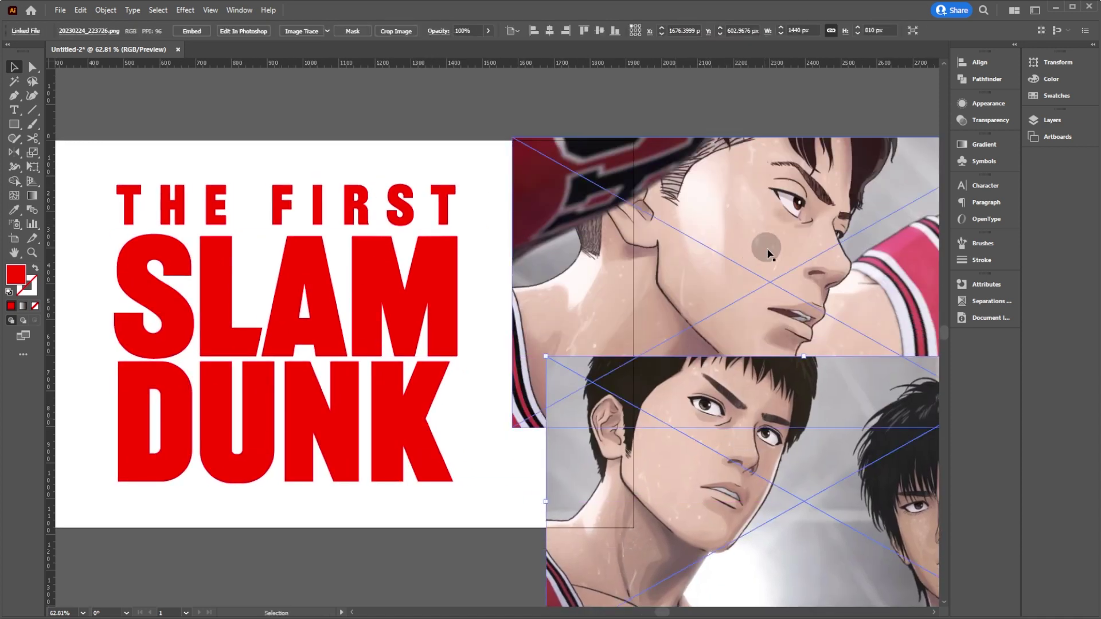
pyautogui.moveTo(770, 241); pyautogui.dragTo(771, 422)
pyautogui.moveTo(727, 214); pyautogui.dragTo(765, 387)
pyautogui.click(704, 225)
pyautogui.moveTo(704, 226); pyautogui.dragTo(278, 170)
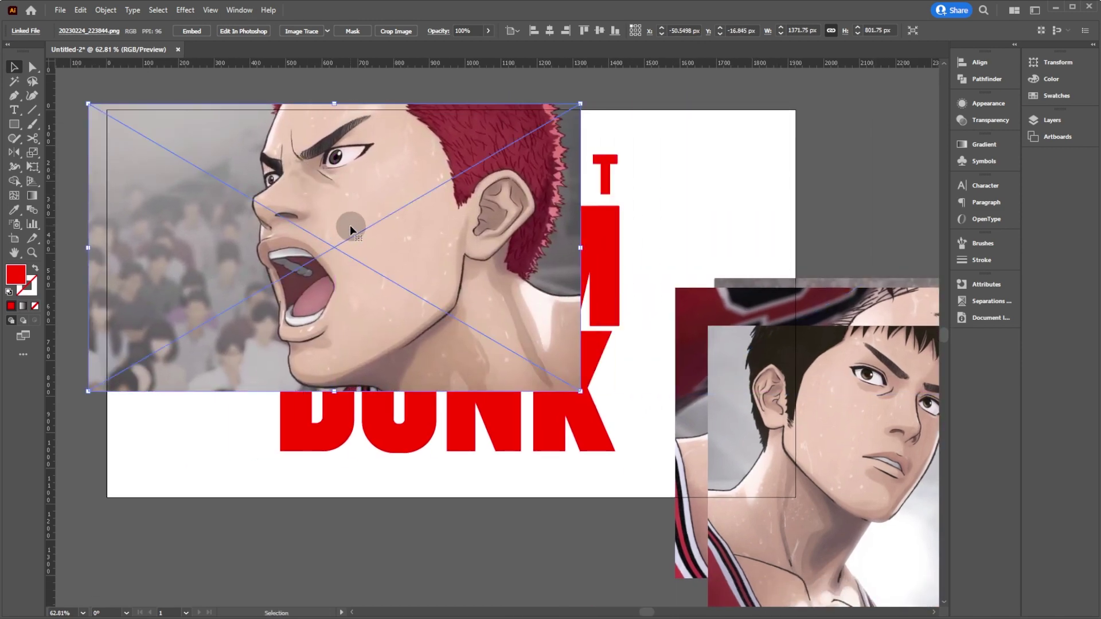
# Send the red-haired player's still to the back and scale it to about 666 px wide behind the S and L of SLAM
pyautogui.hotkey('ctrl', 'shift', '[')
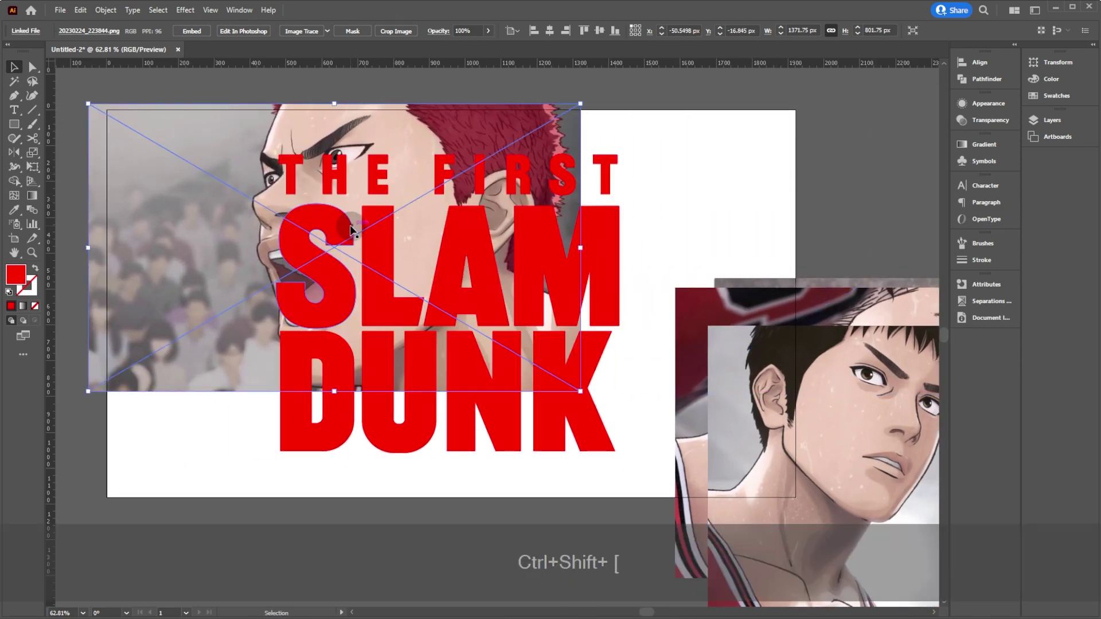
pyautogui.moveTo(338, 105); pyautogui.dragTo(338, 206)
pyautogui.moveTo(414, 224); pyautogui.dragTo(417, 218)
pyautogui.moveTo(337, 385); pyautogui.dragTo(340, 340)
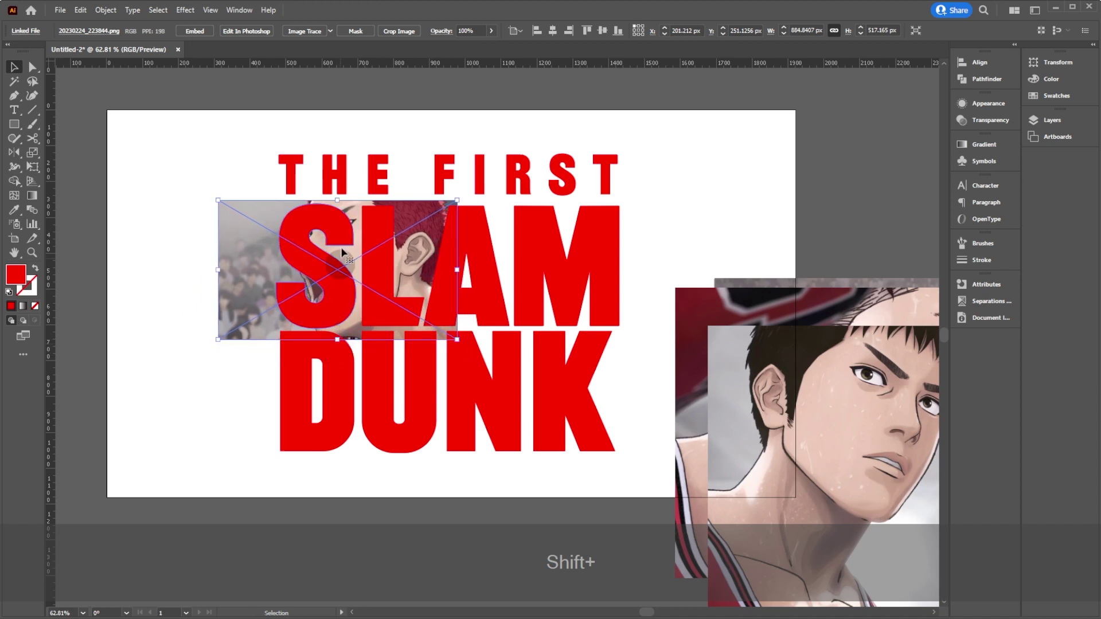
# Move the still with two dark-haired players over the title, send it to the back, and send the remaining stills to the back
pyautogui.moveTo(530, 244); pyautogui.dragTo(350, 208)
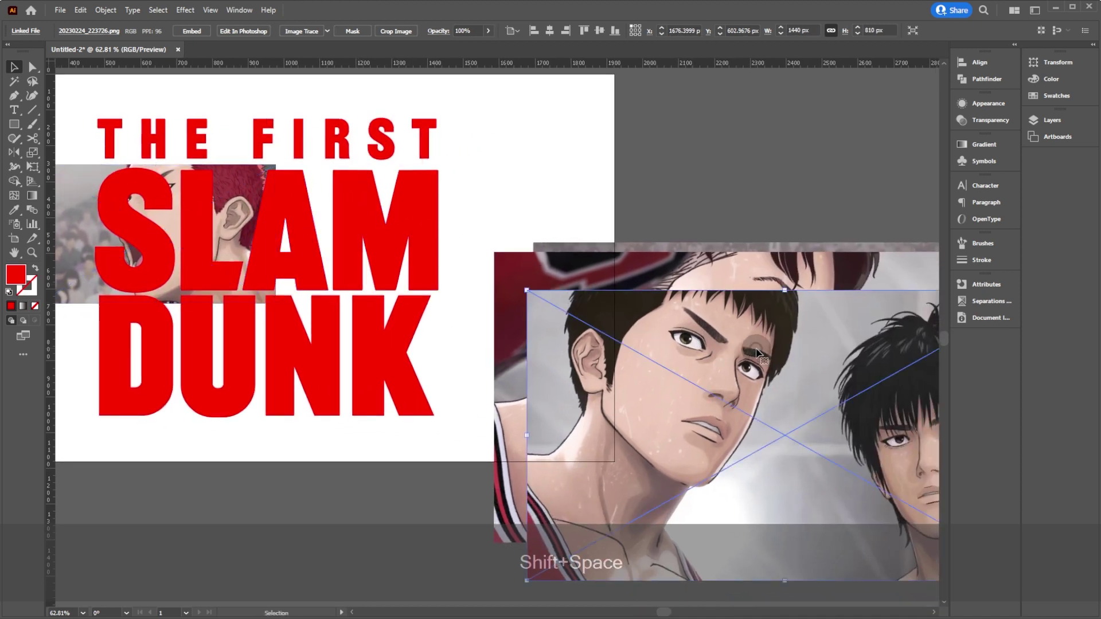
pyautogui.moveTo(782, 352); pyautogui.dragTo(480, 176)
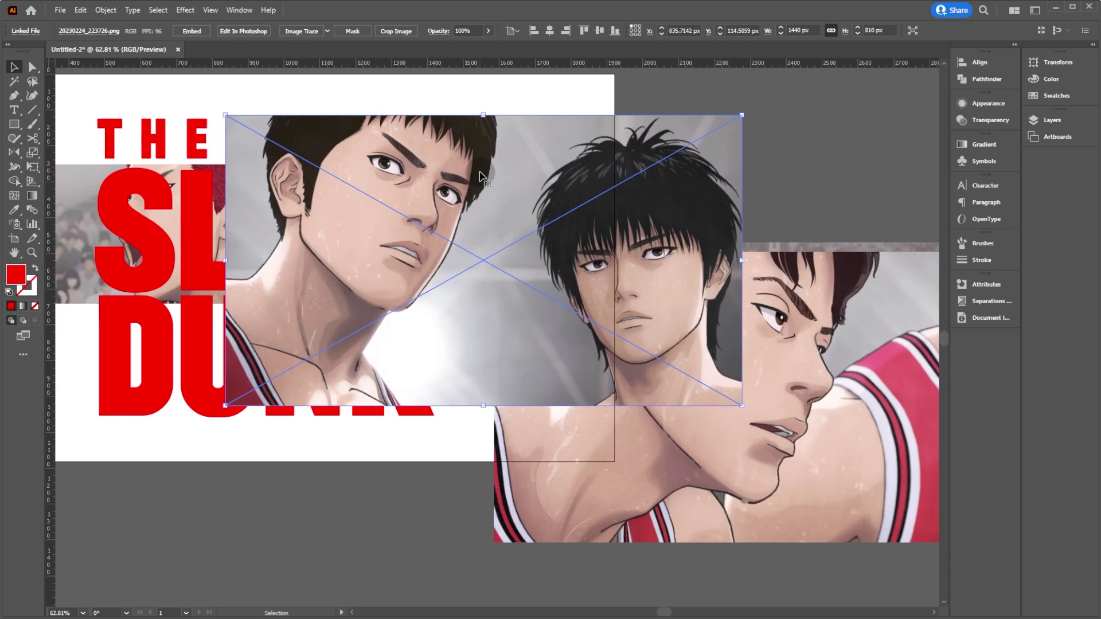
pyautogui.hotkey('ctrl', 'shift', '[')
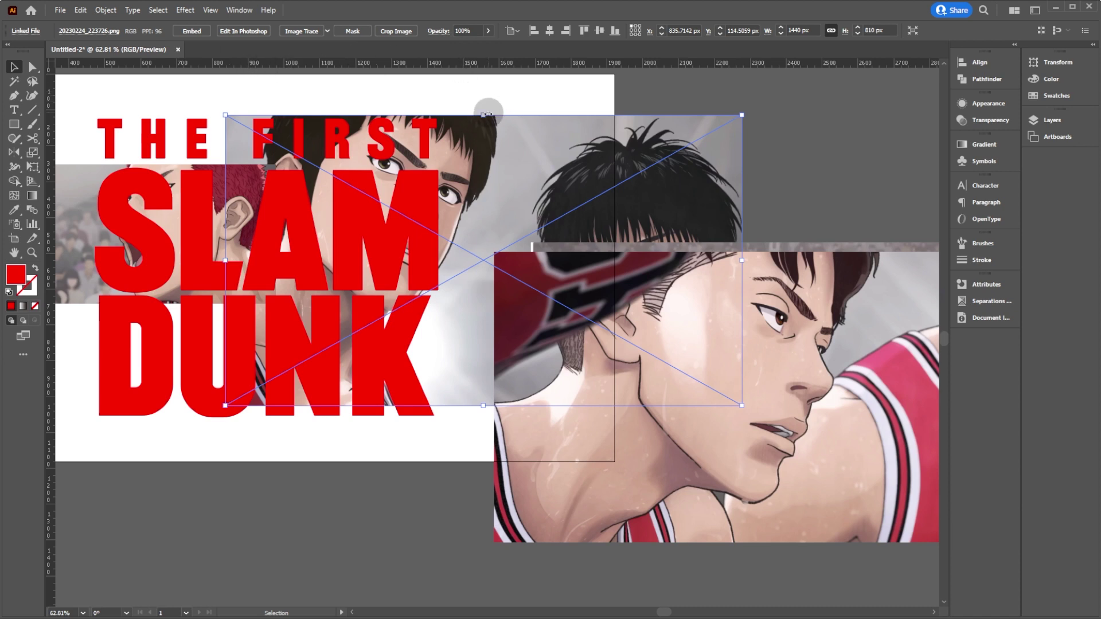
pyautogui.click(791, 326)
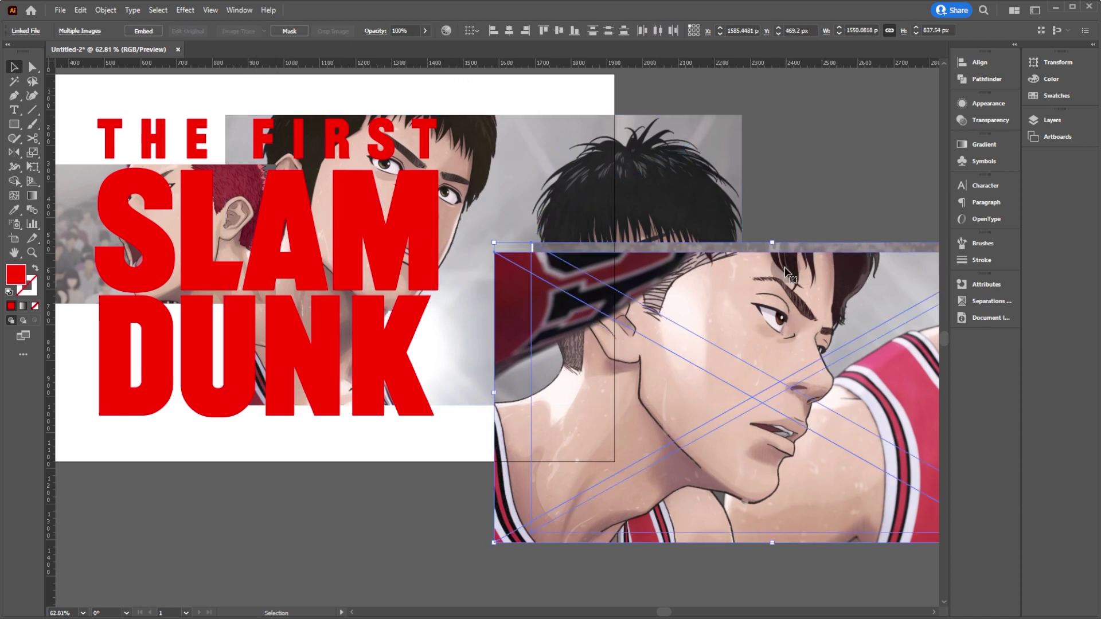
pyautogui.hotkey('ctrl', 'shift', '[')
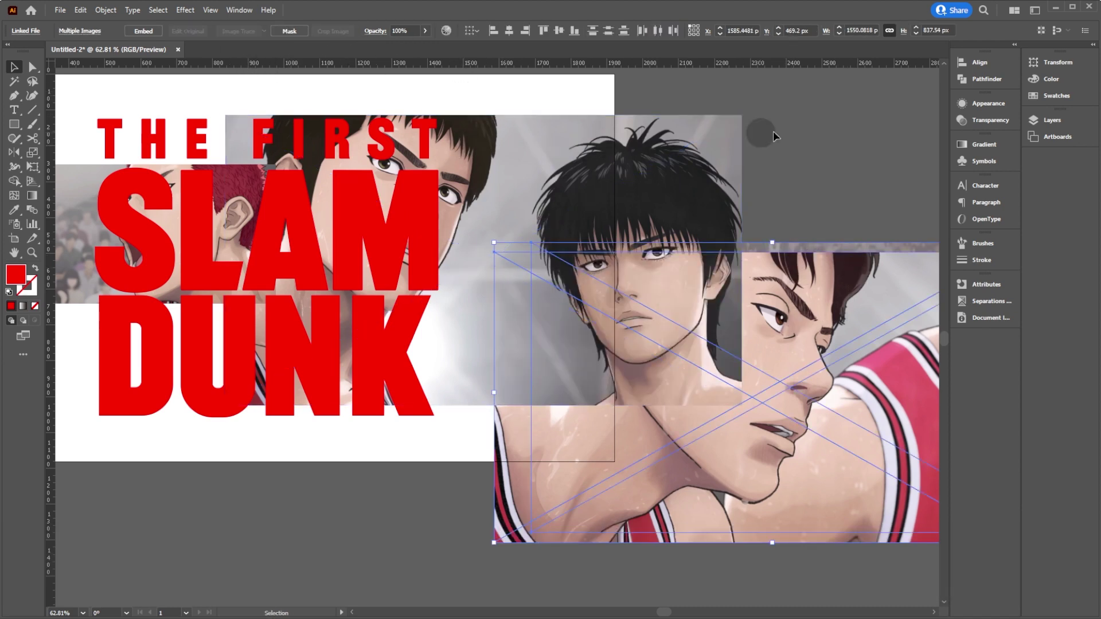
pyautogui.click(800, 138)
# Scale down the still of the two dark-haired players and fit it behind the A and M of SLAM
pyautogui.moveTo(517, 153); pyautogui.dragTo(549, 188)
pyautogui.click(571, 135)
pyautogui.hotkey('ctrl', 'shift', '[')
pyautogui.moveTo(546, 420); pyautogui.dragTo(546, 313)
pyautogui.moveTo(597, 214); pyautogui.dragTo(467, 214)
pyautogui.click(688, 234)
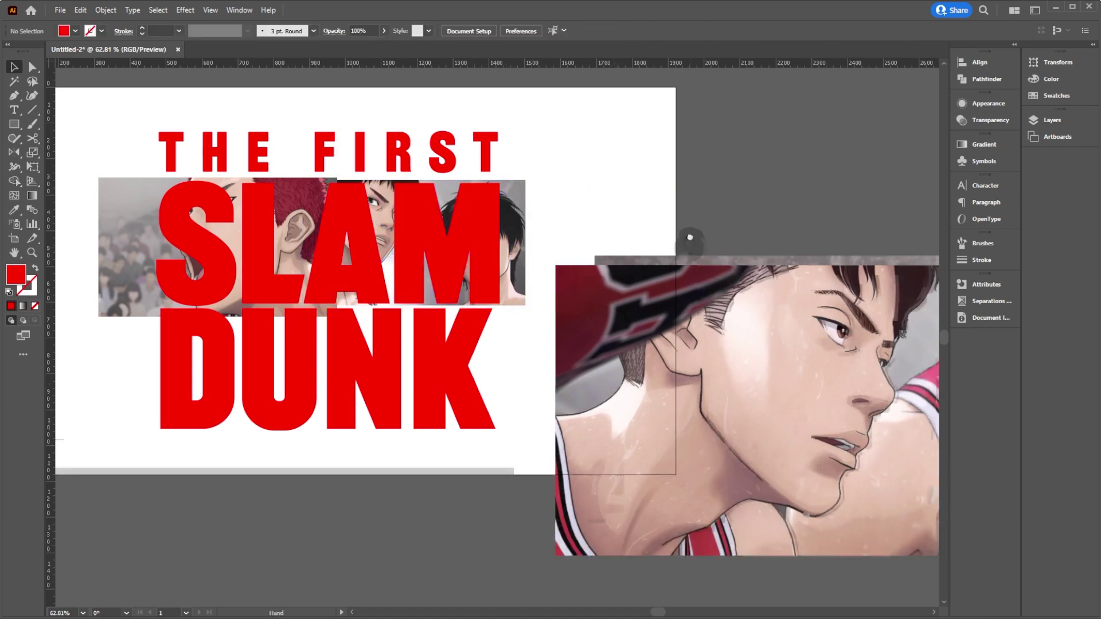
# Move the close-up profile still onto the DUNK line and scale it down behind the D and U
pyautogui.moveTo(723, 252); pyautogui.dragTo(693, 183)
pyautogui.moveTo(844, 280); pyautogui.dragTo(308, 296)
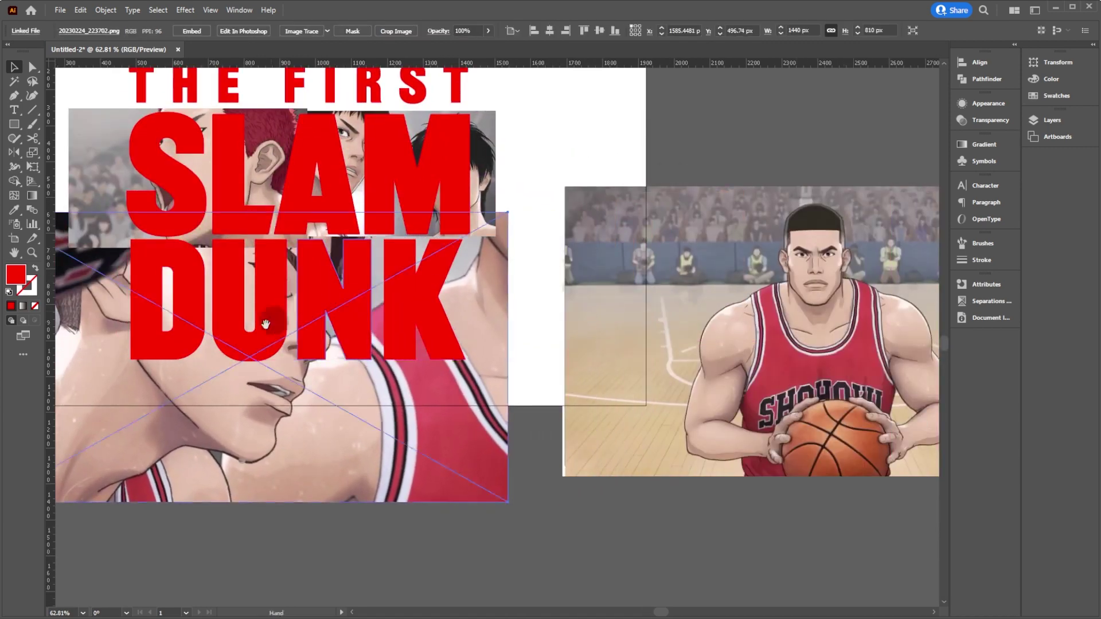
pyautogui.moveTo(263, 328); pyautogui.dragTo(440, 310)
pyautogui.moveTo(686, 336); pyautogui.dragTo(464, 357)
pyautogui.click(510, 389)
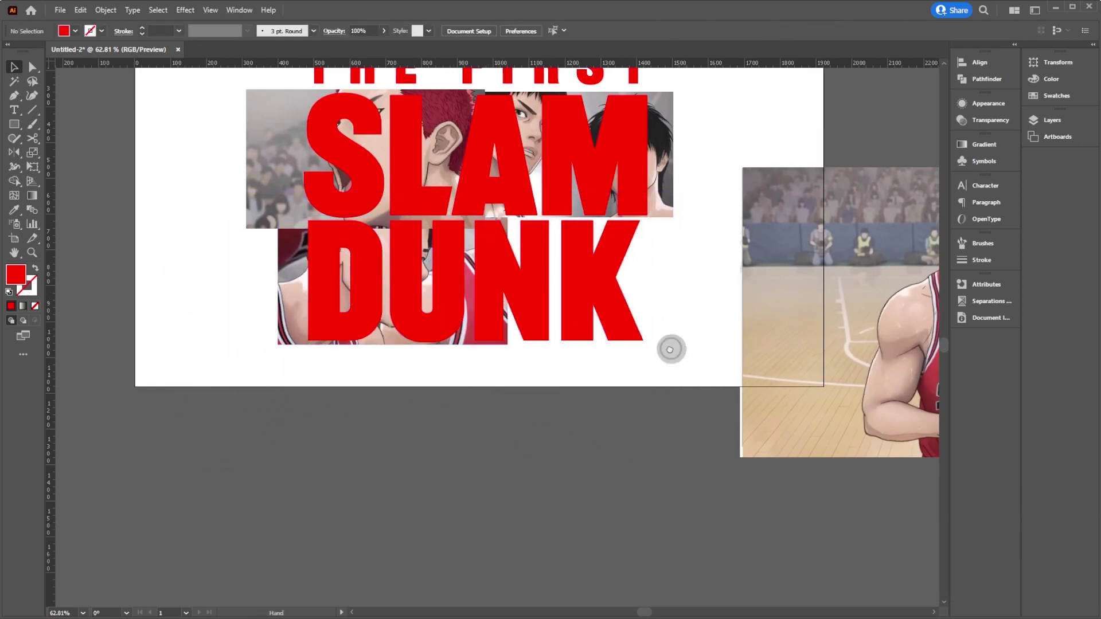
# Move the still of the player holding a basketball behind the N and K of DUNK and scale it down slightly
pyautogui.moveTo(883, 287); pyautogui.dragTo(594, 284)
pyautogui.click(745, 266)
pyautogui.moveTo(754, 266); pyautogui.dragTo(801, 344)
pyautogui.moveTo(801, 344); pyautogui.dragTo(601, 341)
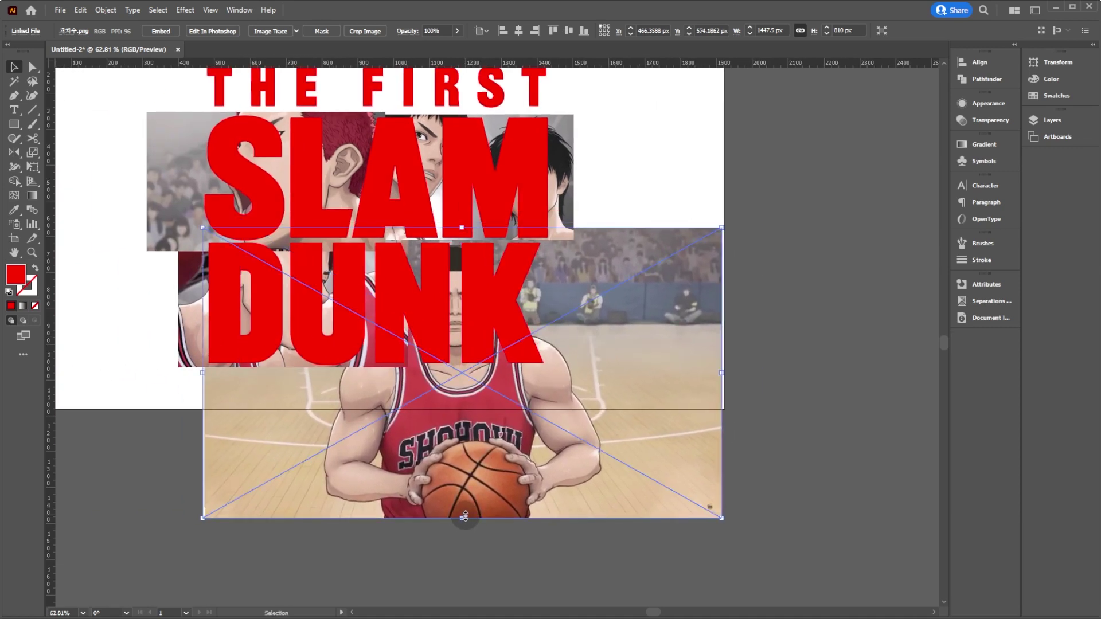
pyautogui.moveTo(465, 517); pyautogui.dragTo(462, 477)
pyautogui.moveTo(513, 399)
pyautogui.mouseDown()
pyautogui.moveTo(496, 404)
pyautogui.moveTo(505, 407)
pyautogui.mouseUp()
pyautogui.click(628, 157)
# Move the team huddle still behind THE FIRST, send it to the back and scale it to about 1083 px wide
pyautogui.moveTo(479, 85); pyautogui.dragTo(505, 233)
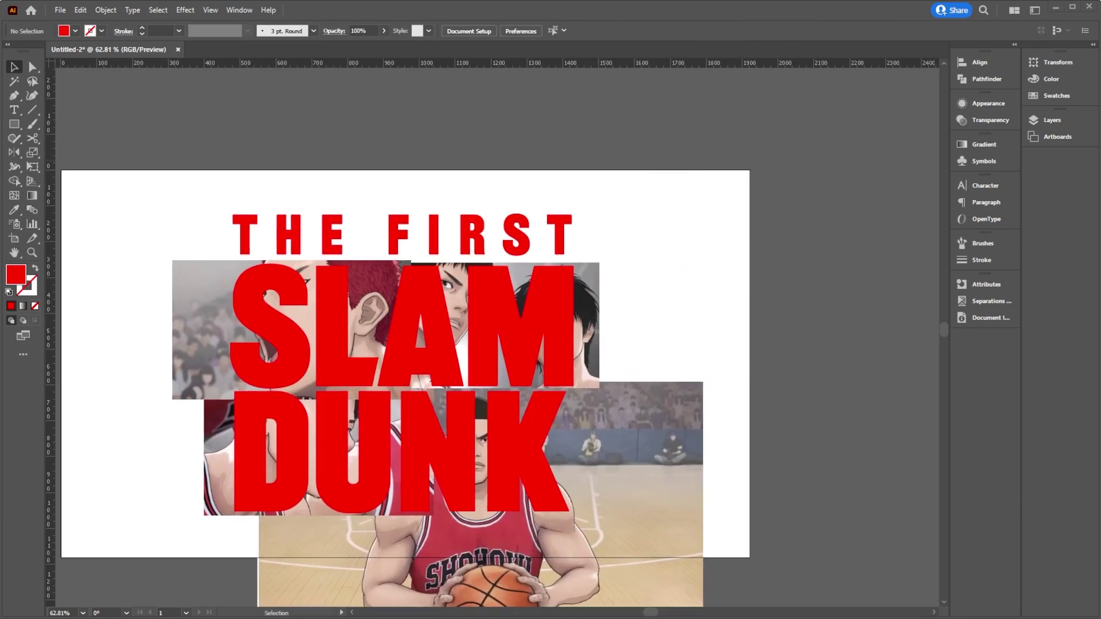
pyautogui.moveTo(846, 129); pyautogui.dragTo(699, 246)
pyautogui.moveTo(786, 236); pyautogui.dragTo(507, 211)
pyautogui.hotkey('ctrl', 'shift', '[')
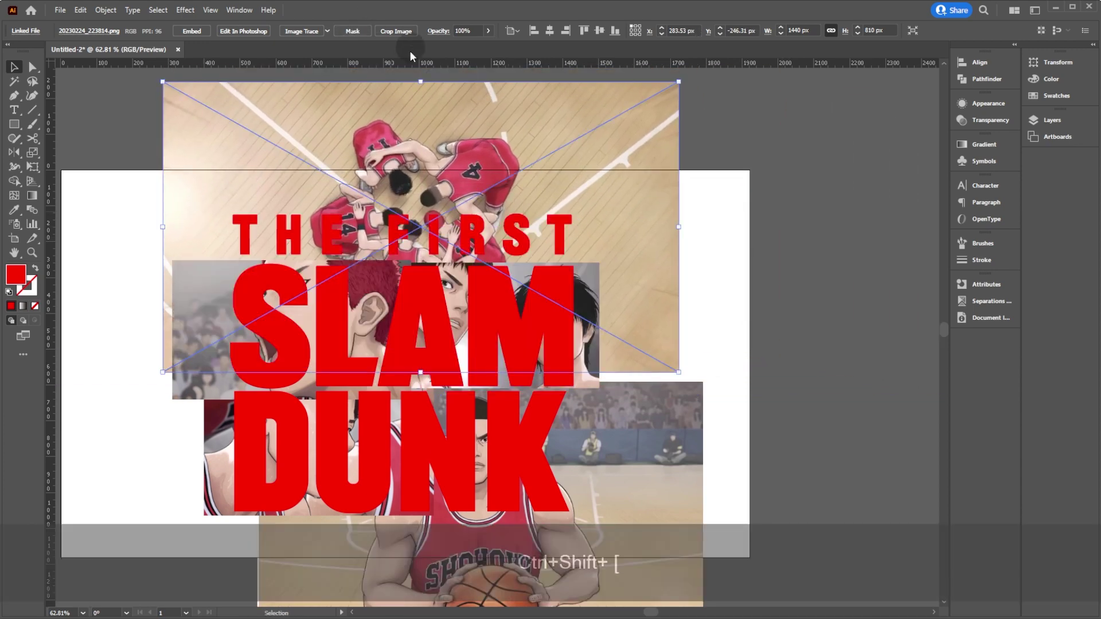
pyautogui.moveTo(420, 81); pyautogui.dragTo(414, 150)
pyautogui.moveTo(466, 200); pyautogui.dragTo(446, 192)
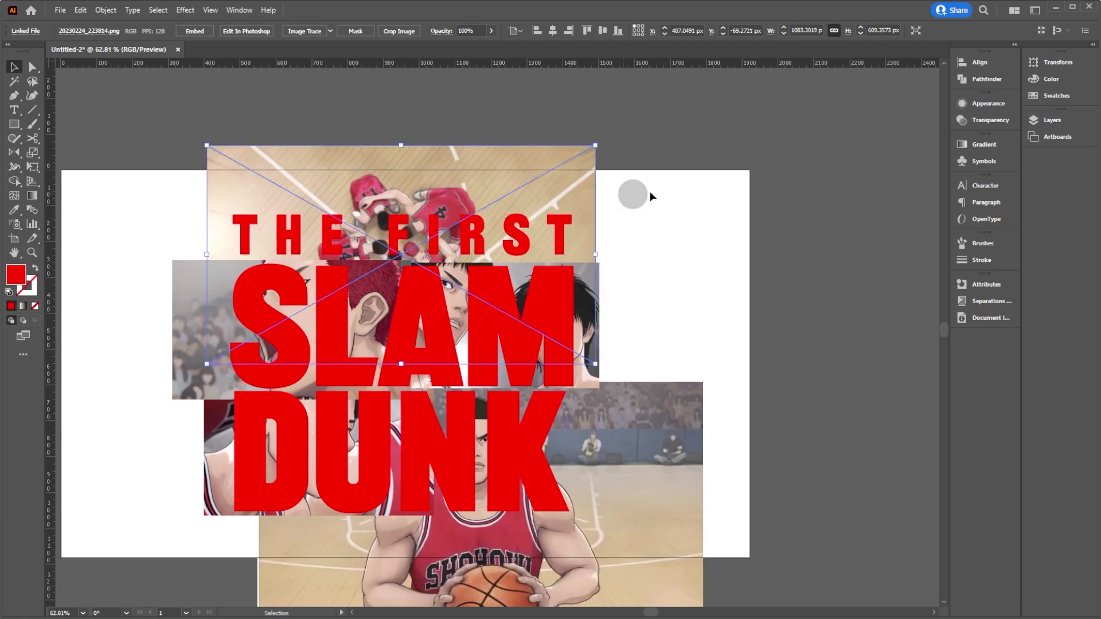
pyautogui.click(650, 196)
# Try a clipping mask on the separate S and L letters with the red-haired player's still, and undo it
pyautogui.moveTo(604, 281); pyautogui.dragTo(658, 224)
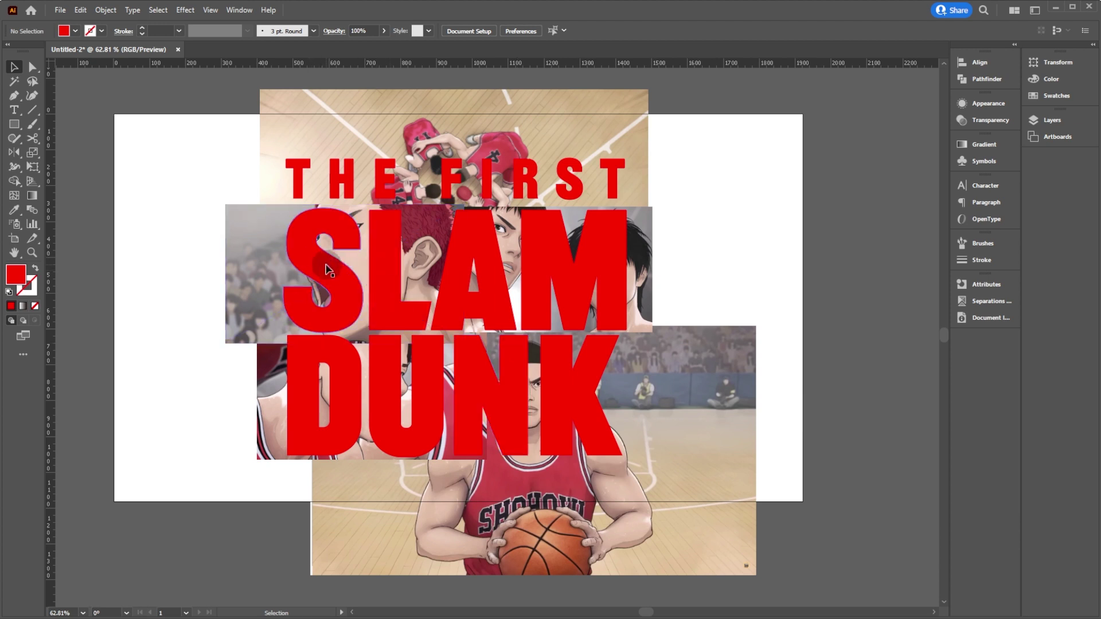
pyautogui.hotkey('ctrl', 'space')
pyautogui.click(183, 263)
pyautogui.moveTo(215, 263); pyautogui.dragTo(254, 279)
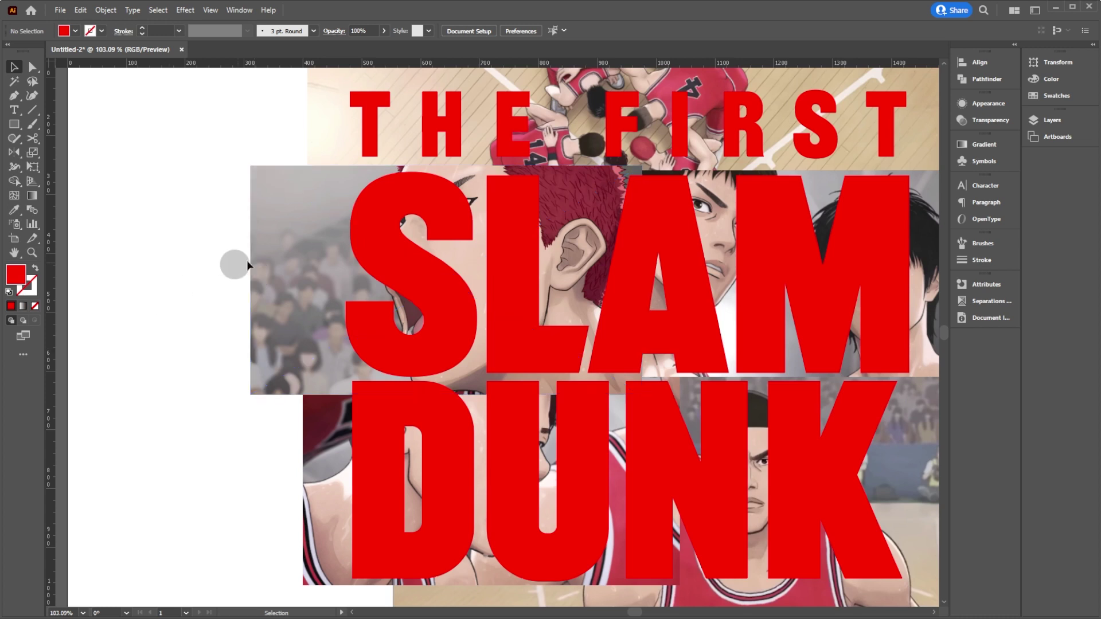
pyautogui.click(462, 265)
pyautogui.keyDown('shift'); pyautogui.click(528, 258); pyautogui.keyUp('shift')
pyautogui.click(487, 277)
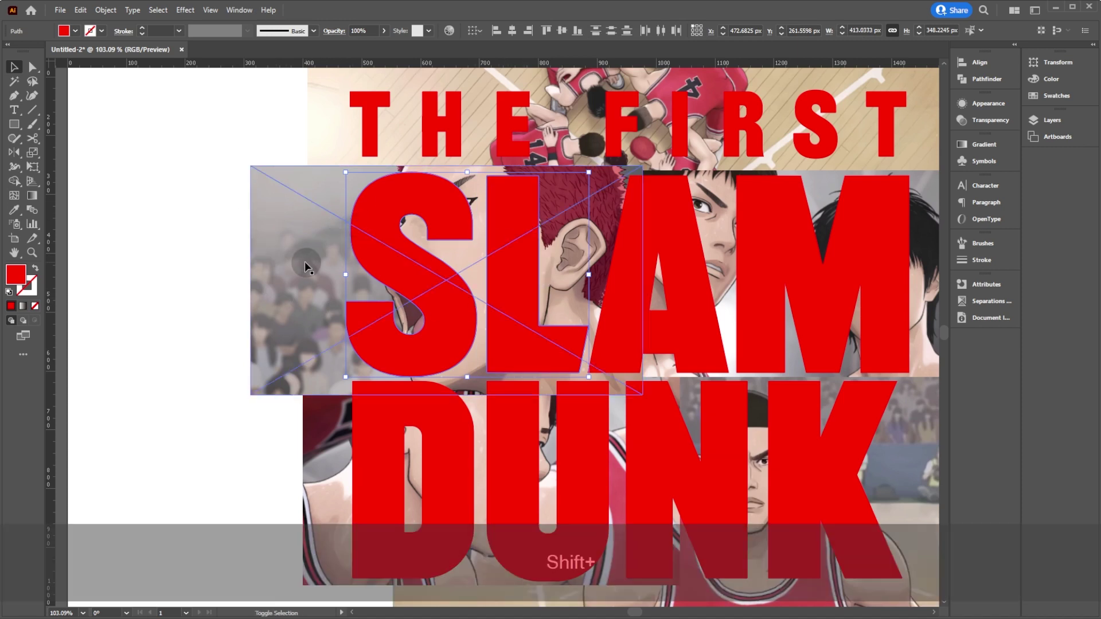
pyautogui.keyDown('shift'); pyautogui.click(301, 265); pyautogui.keyUp('shift')
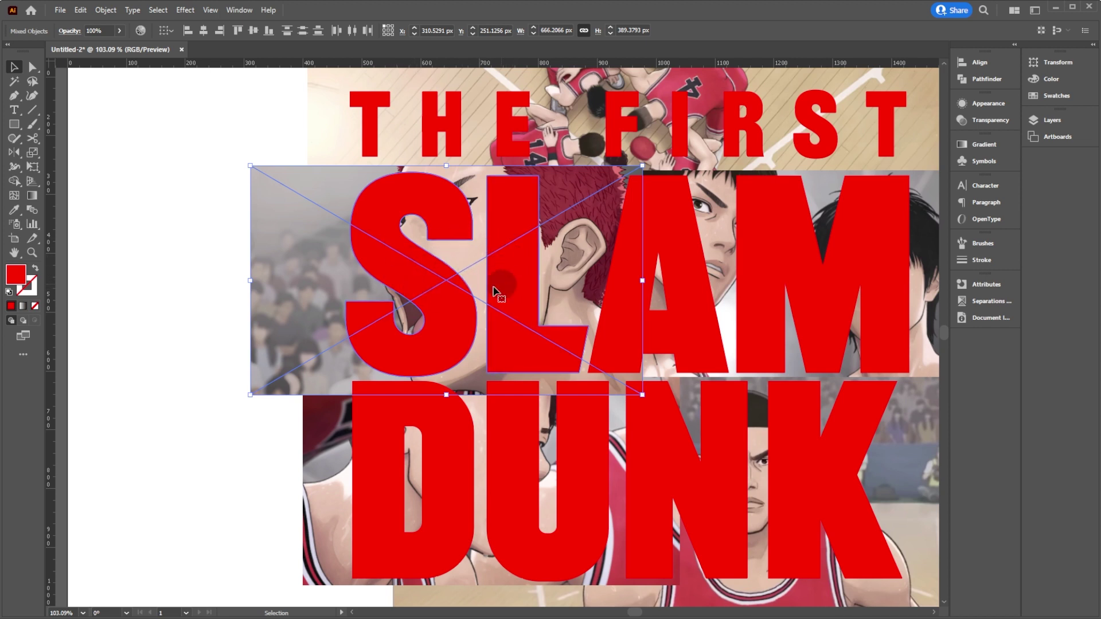
pyautogui.rightClick(402, 274)
pyautogui.click(459, 375)
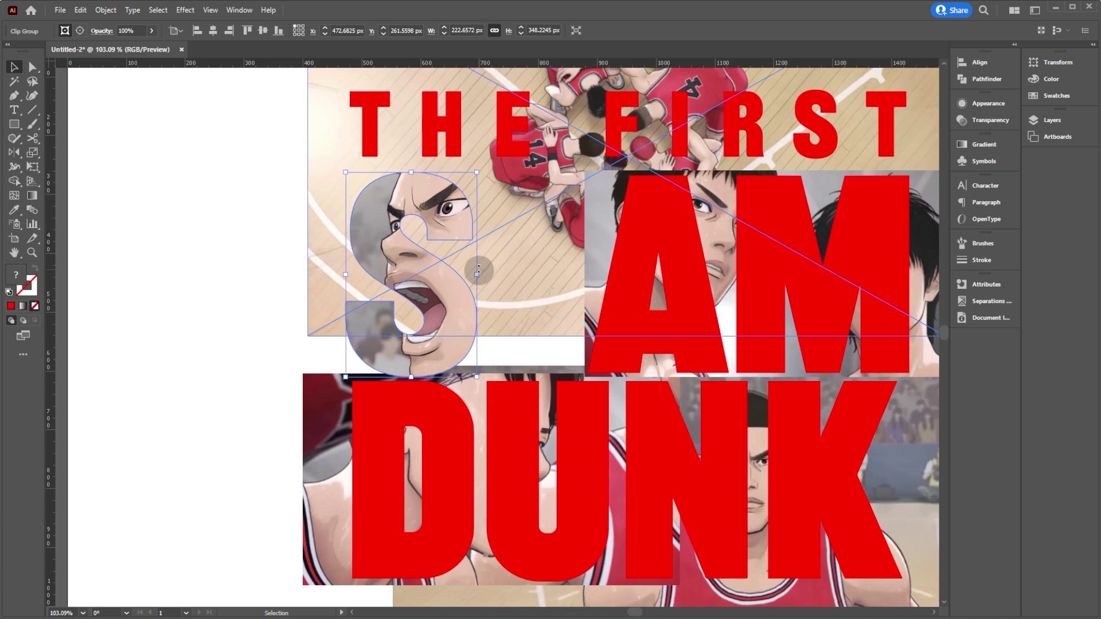
pyautogui.hotkey('ctrl', 'z')
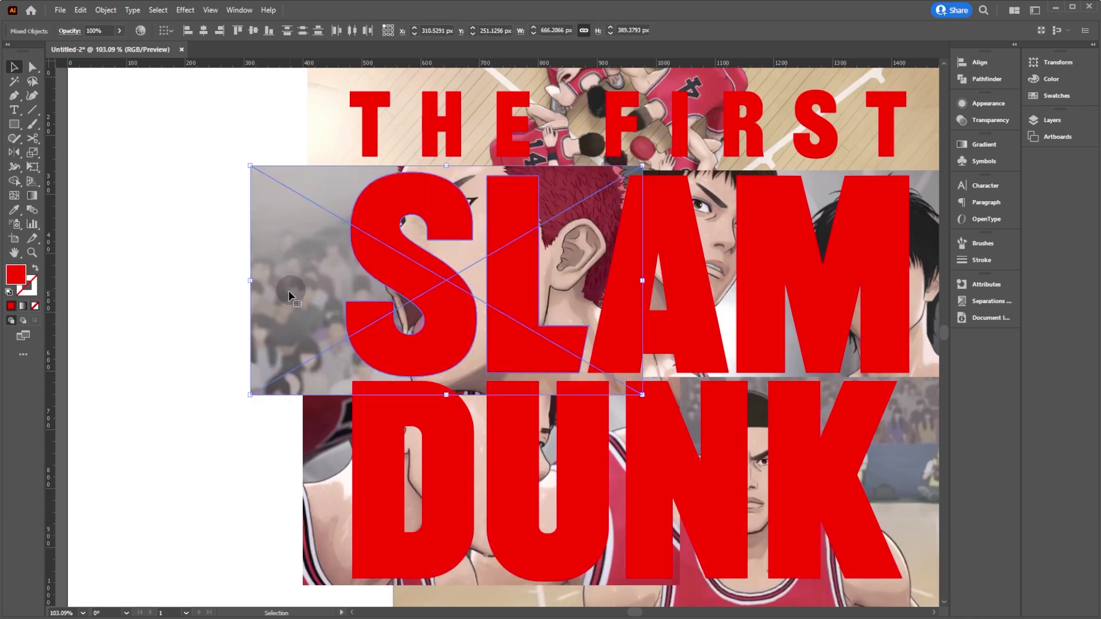
pyautogui.click(208, 268)
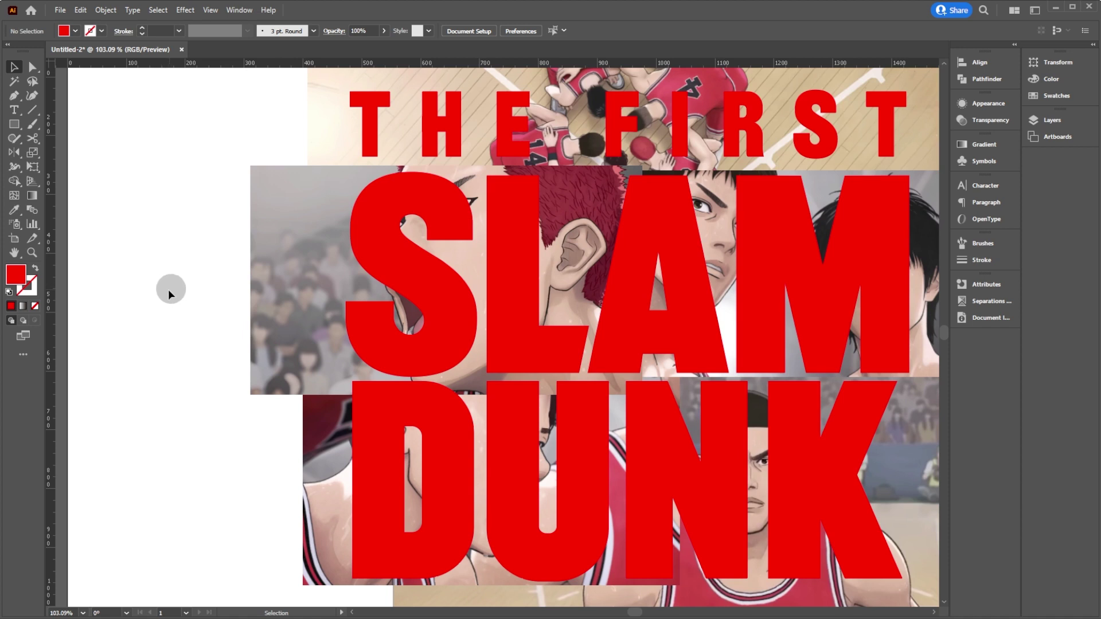
# Combine the S and L of SLAM into one compound path and clip the red-haired player's still to it
pyautogui.click(417, 277)
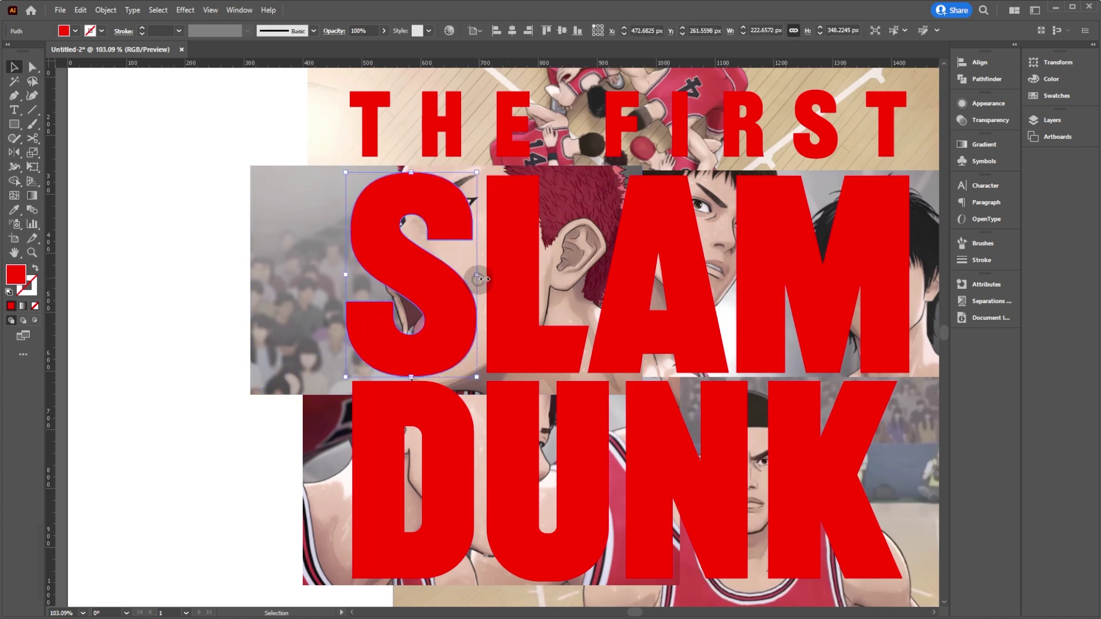
pyautogui.keyDown('shift'); pyautogui.click(514, 273); pyautogui.keyUp('shift')
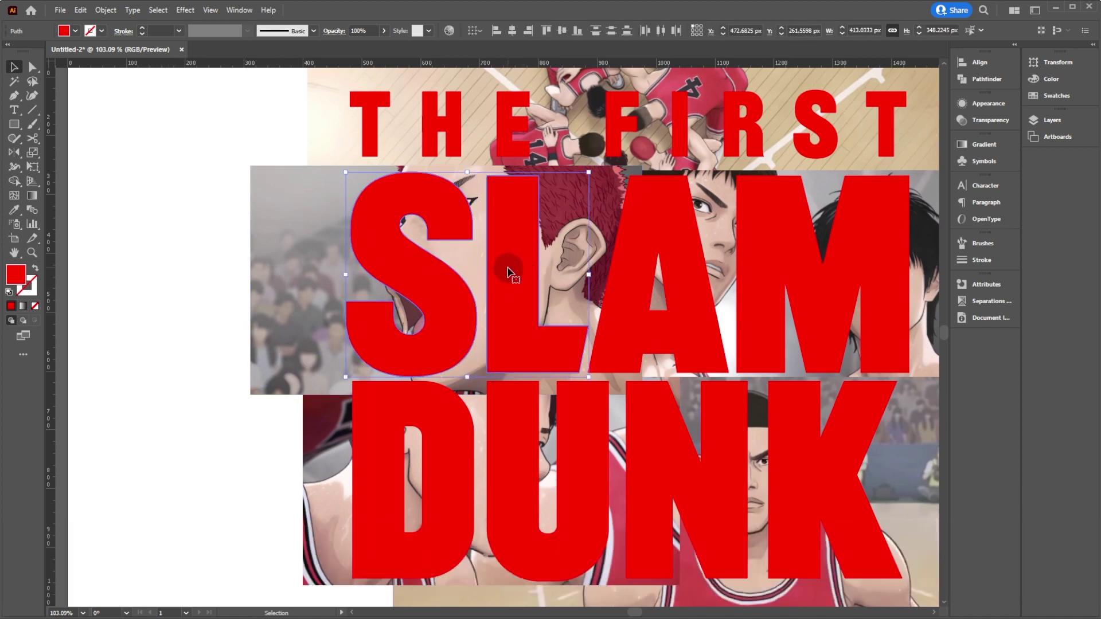
pyautogui.rightClick(504, 271)
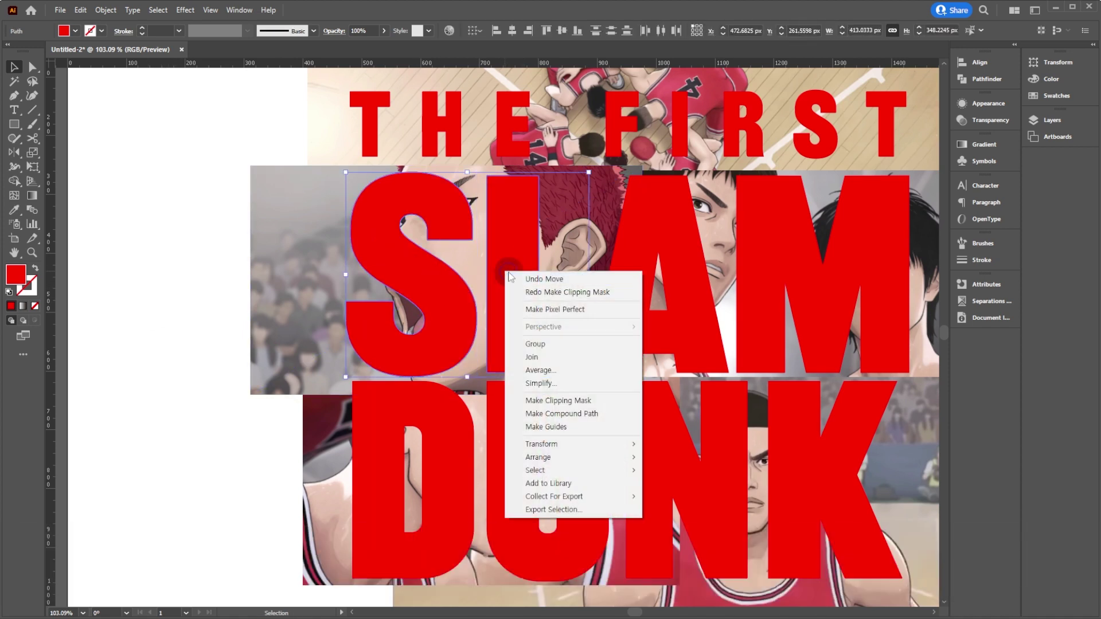
pyautogui.click(572, 418)
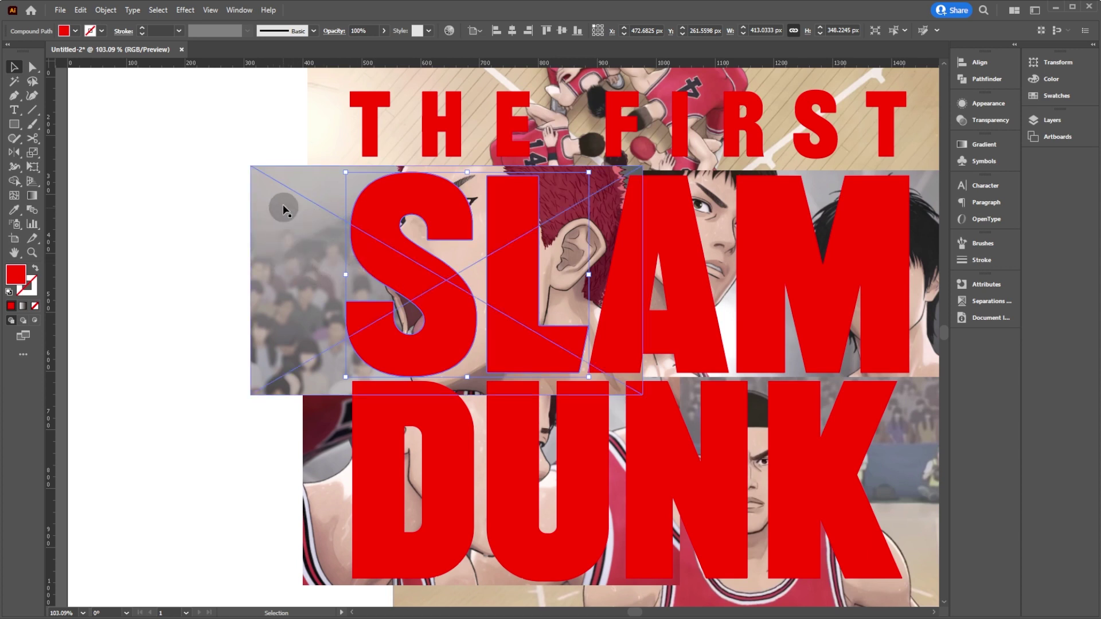
pyautogui.keyDown('shift'); pyautogui.click(322, 246); pyautogui.keyUp('shift')
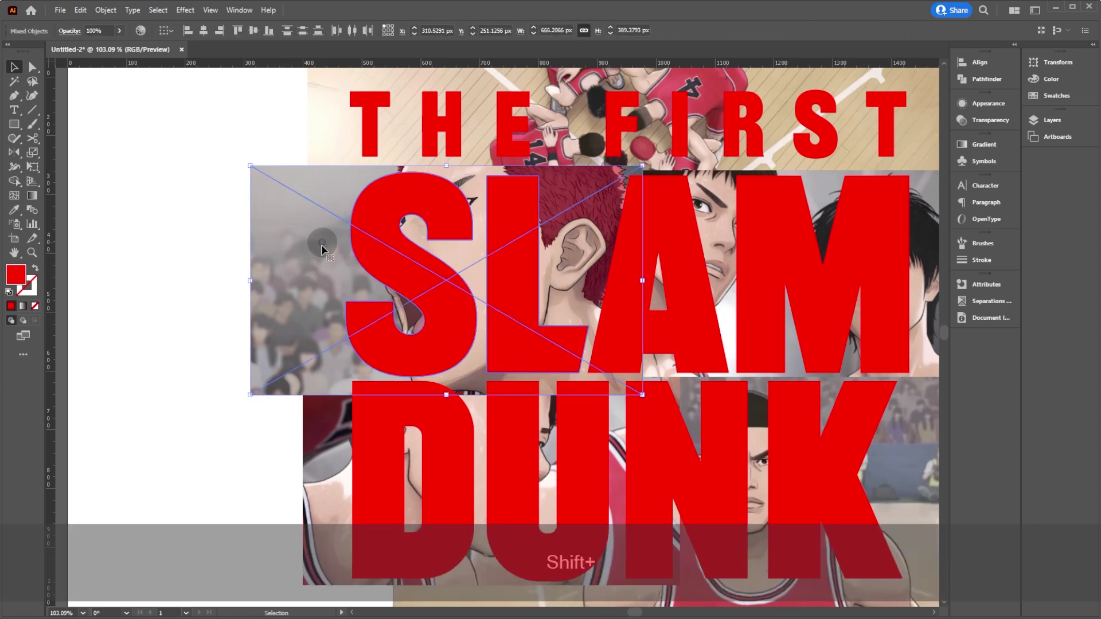
pyautogui.rightClick(414, 272)
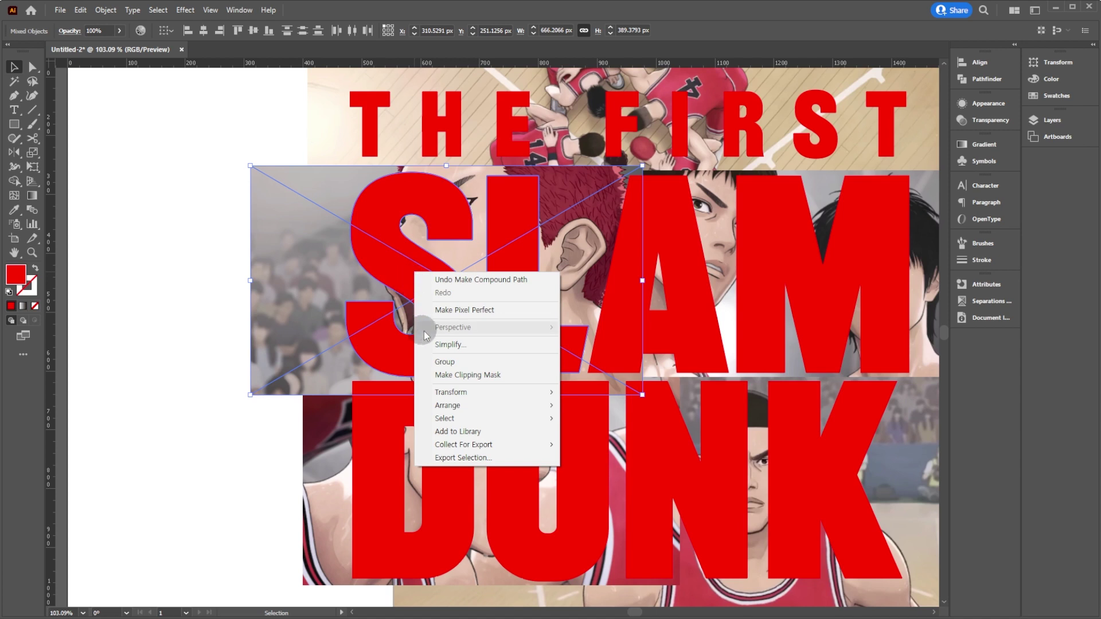
pyautogui.click(475, 375)
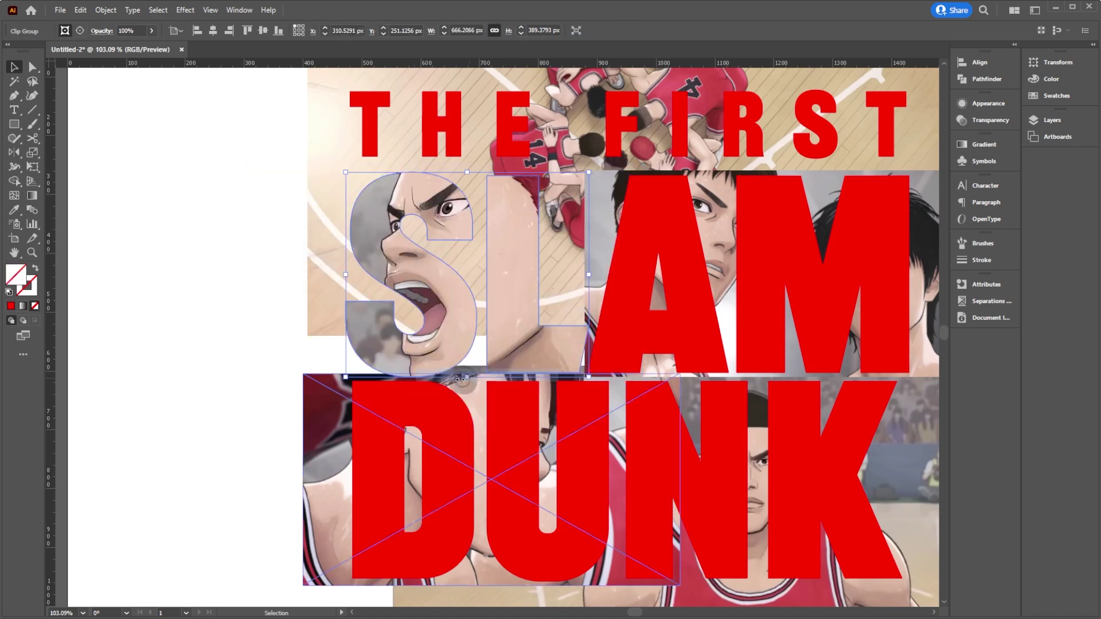
pyautogui.click(287, 349)
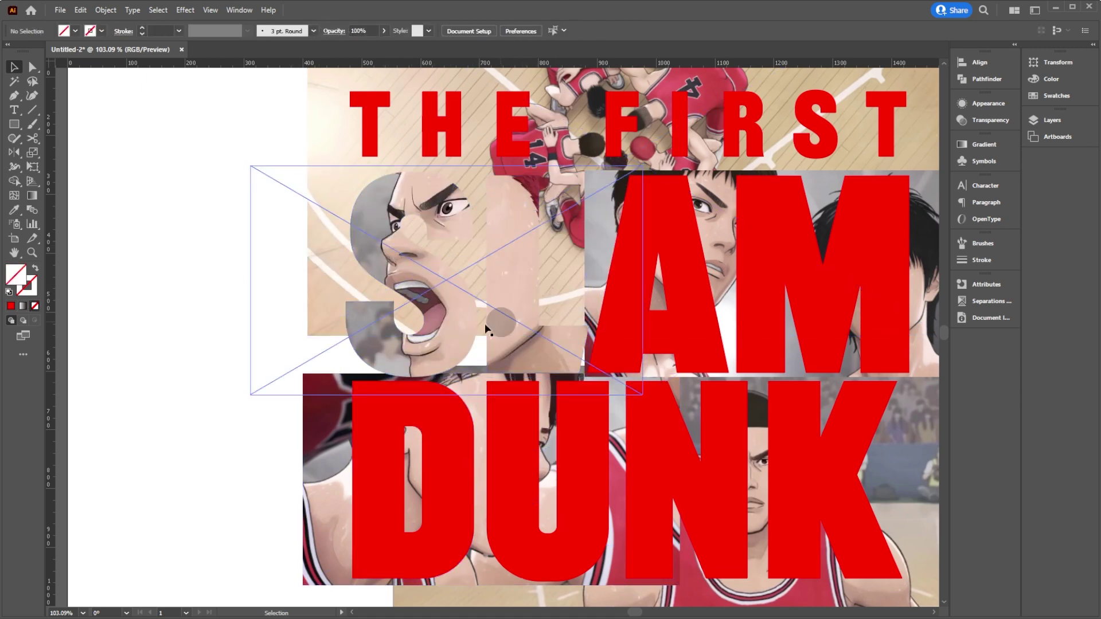
# Combine the A and M of SLAM into one compound path and clip the two-player still behind them to it
pyautogui.hscroll(5, 484, 257)
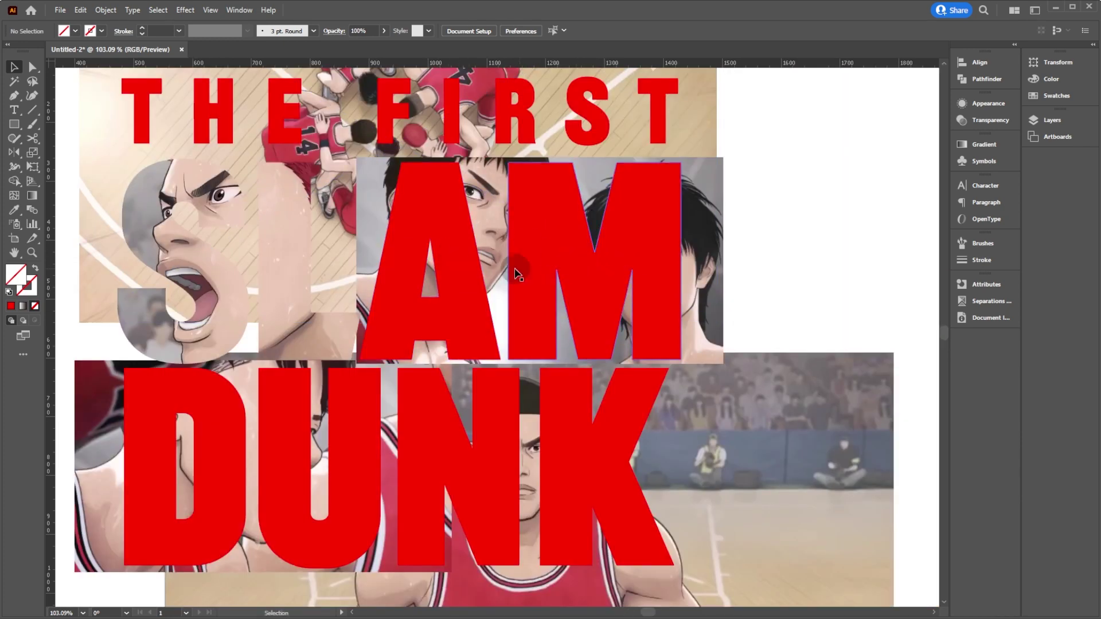
pyautogui.click(469, 281)
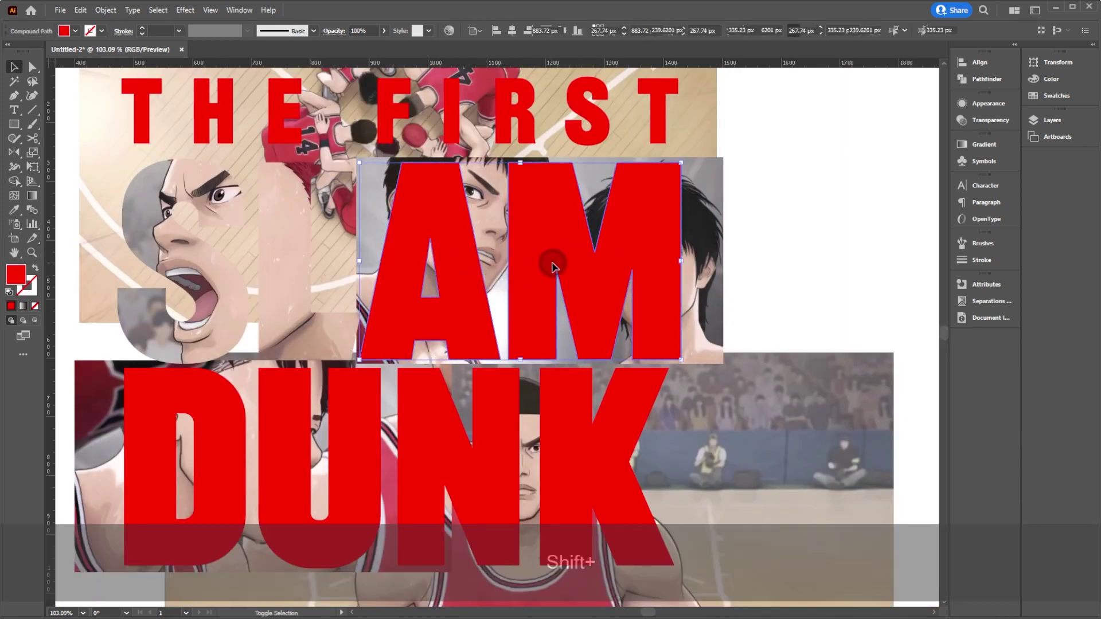
pyautogui.keyDown('shift'); pyautogui.click(535, 282); pyautogui.keyUp('shift')
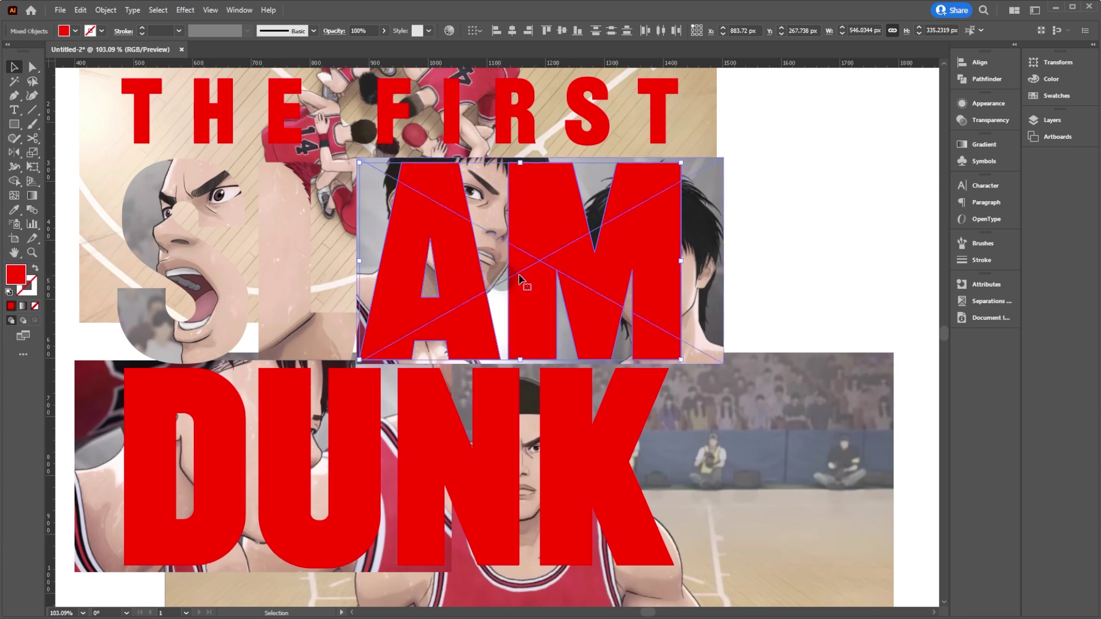
pyautogui.hotkey('ctrl', '8')
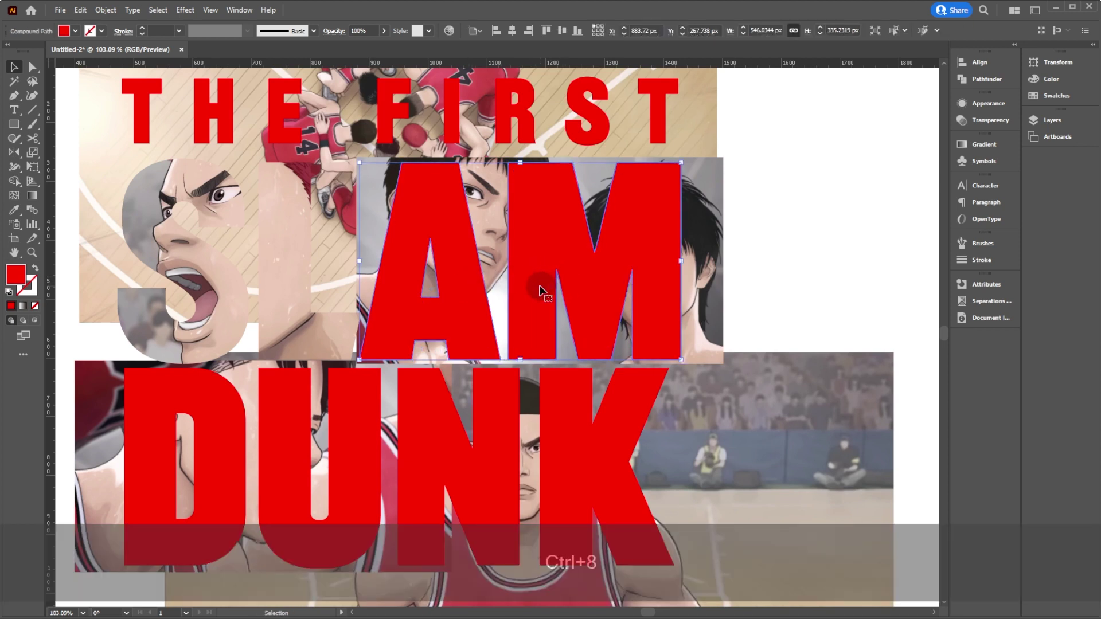
pyautogui.keyDown('shift'); pyautogui.click(704, 259); pyautogui.keyUp('shift')
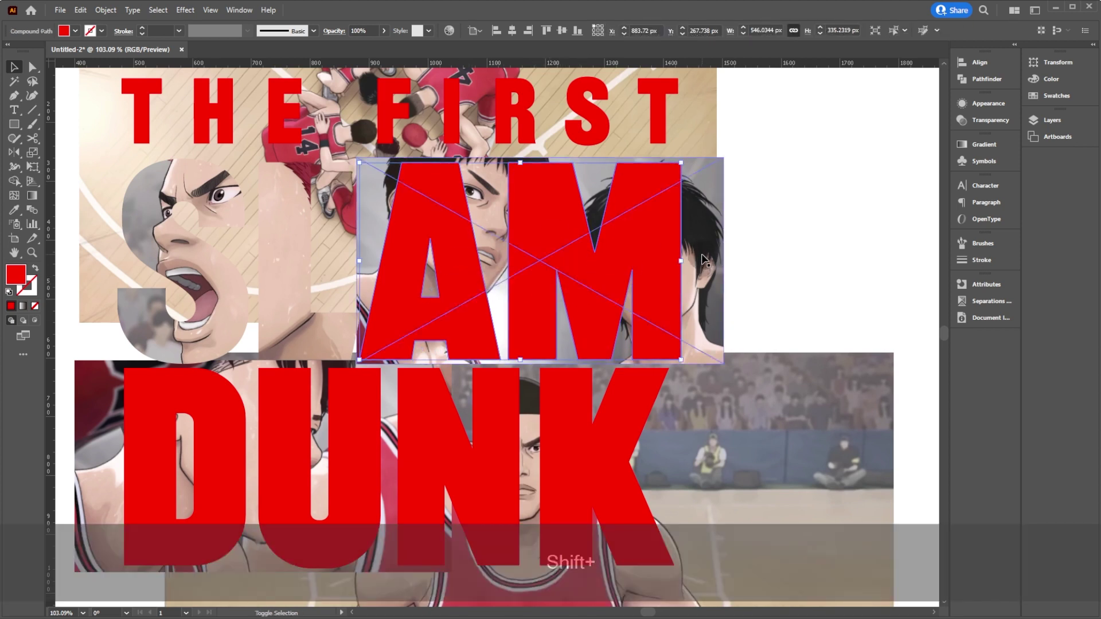
pyautogui.keyDown('shift'); pyautogui.click(704, 252); pyautogui.keyUp('shift')
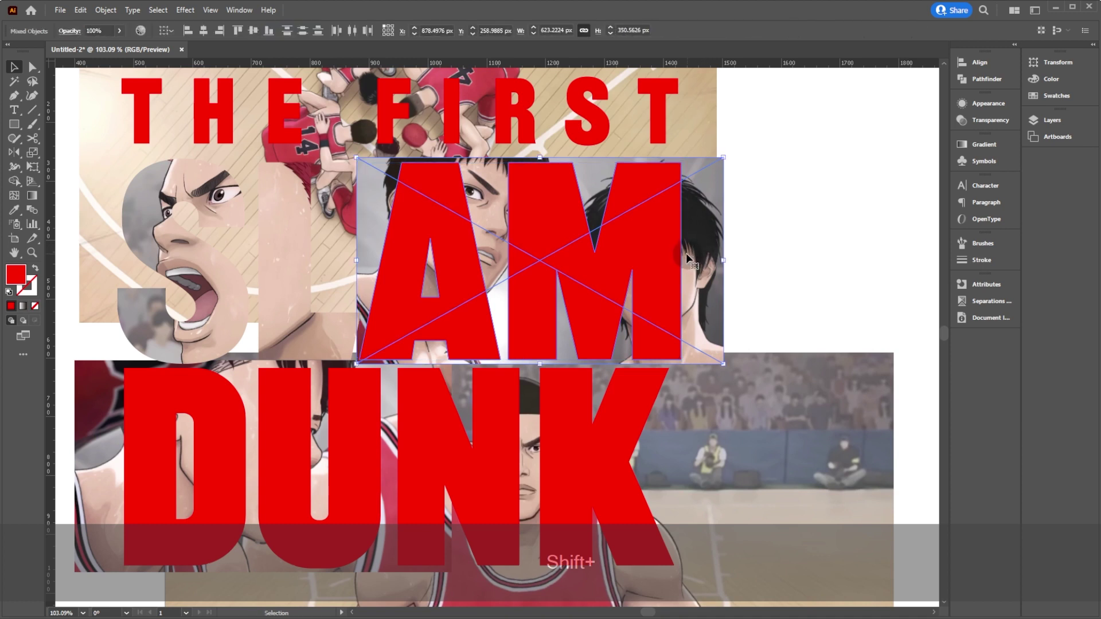
pyautogui.hotkey('ctrl', '7')
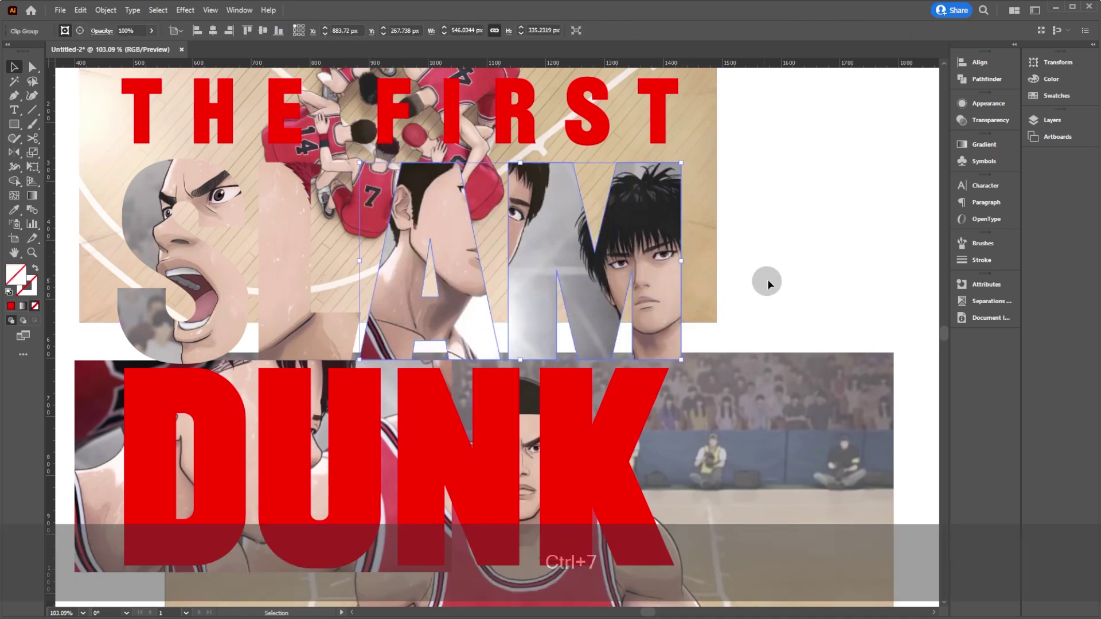
# Shift the clipped still inside the A and M to the left and enlarge it slightly so both players' faces fill the letters
pyautogui.click(751, 302)
pyautogui.press('a')
pyautogui.click(552, 236)
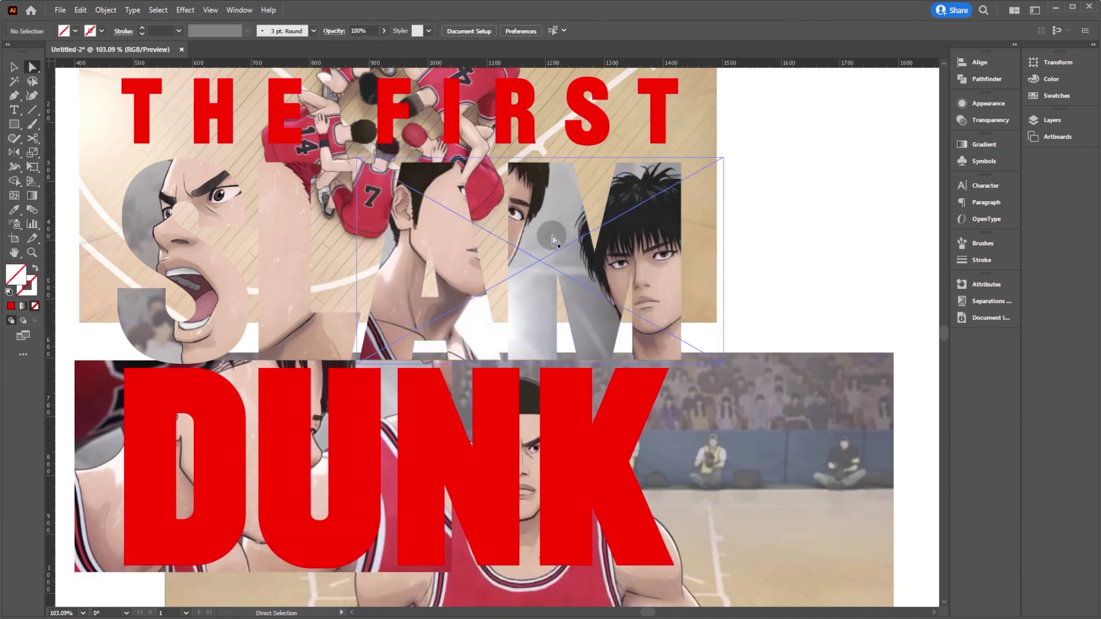
pyautogui.moveTo(557, 252)
pyautogui.mouseDown()
pyautogui.moveTo(524, 253)
pyautogui.moveTo(530, 265)
pyautogui.moveTo(556, 256)
pyautogui.mouseUp()
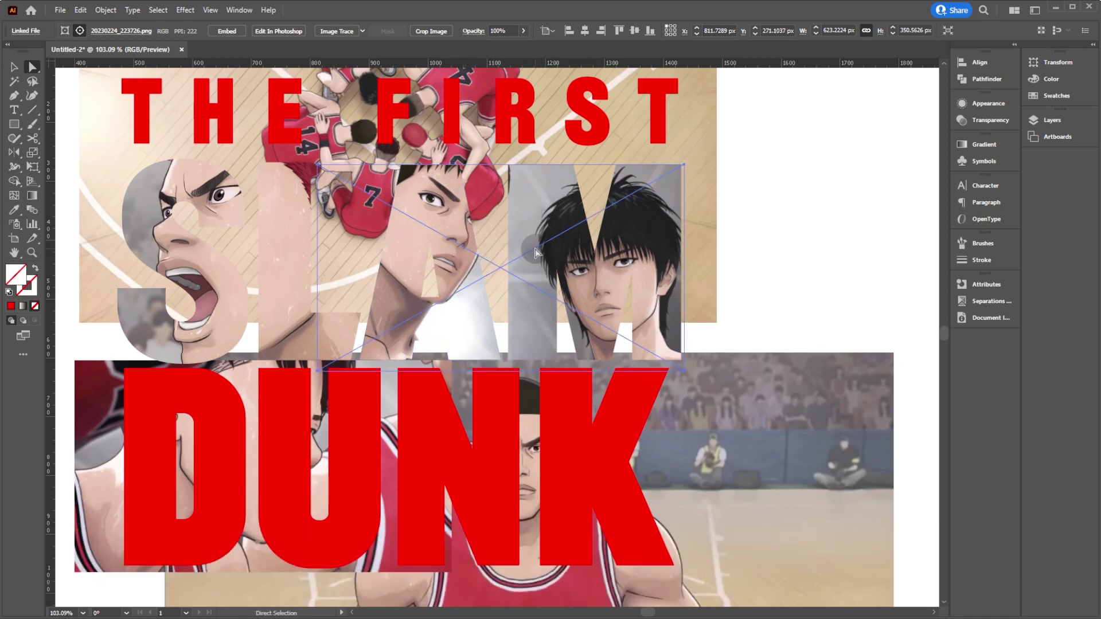
pyautogui.moveTo(501, 371); pyautogui.dragTo(500, 383)
pyautogui.moveTo(535, 268); pyautogui.dragTo(531, 284)
pyautogui.click(746, 248)
# Combine the D and U of DUNK into one compound path
pyautogui.hotkey('ctrl', 'space')
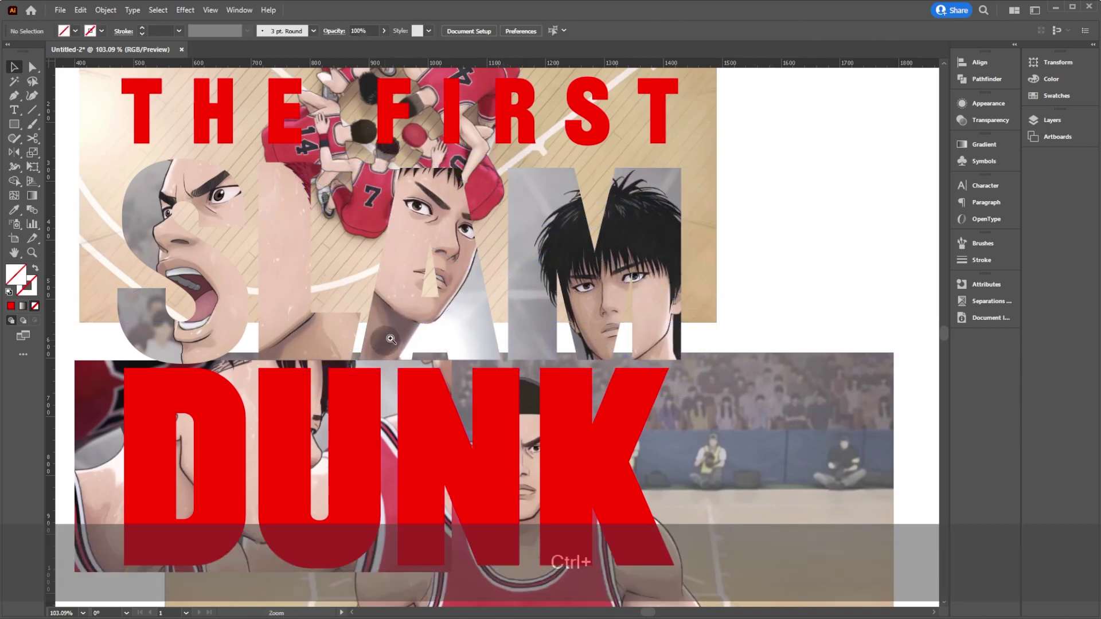
pyautogui.moveTo(402, 338); pyautogui.dragTo(359, 335)
pyautogui.moveTo(264, 492); pyautogui.dragTo(390, 372)
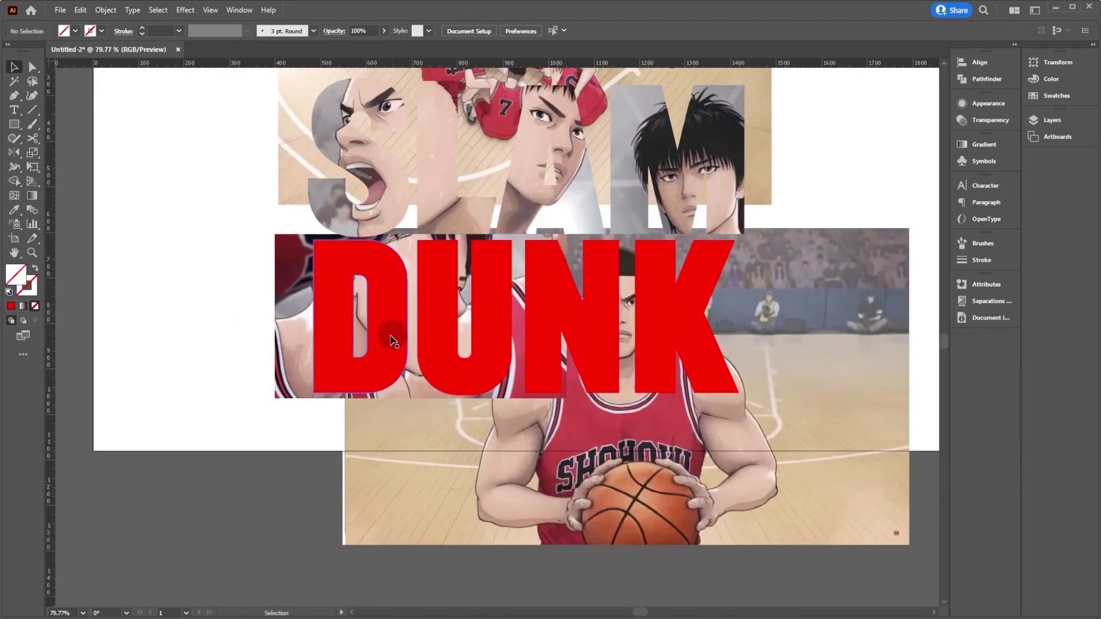
pyautogui.click(392, 341)
pyautogui.keyDown('shift'); pyautogui.click(431, 329); pyautogui.keyUp('shift')
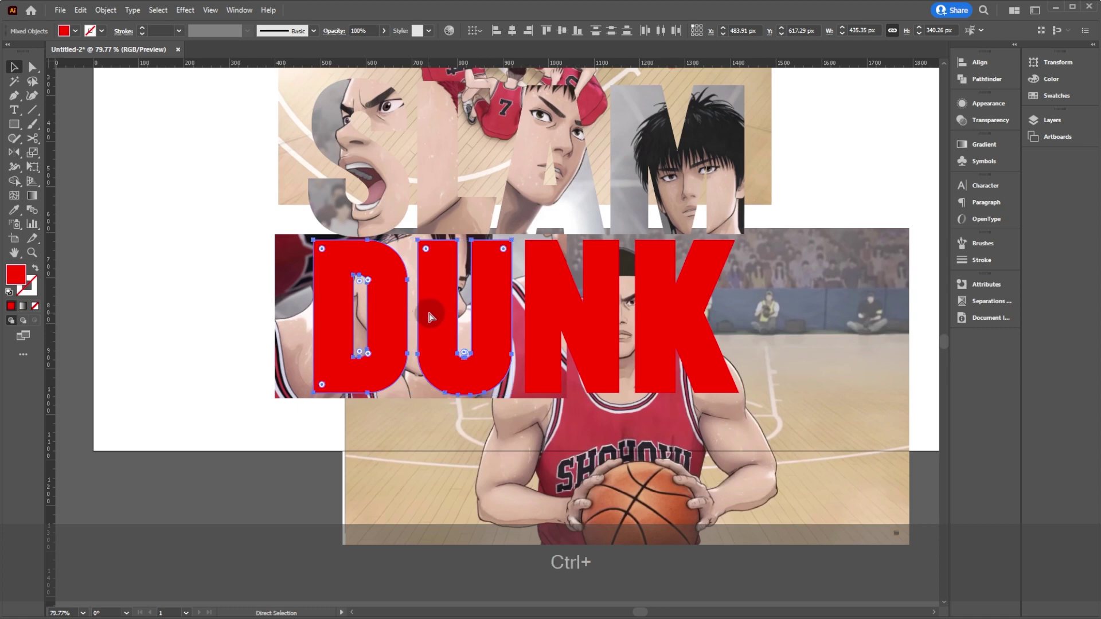
pyautogui.hotkey('ctrl', '8')
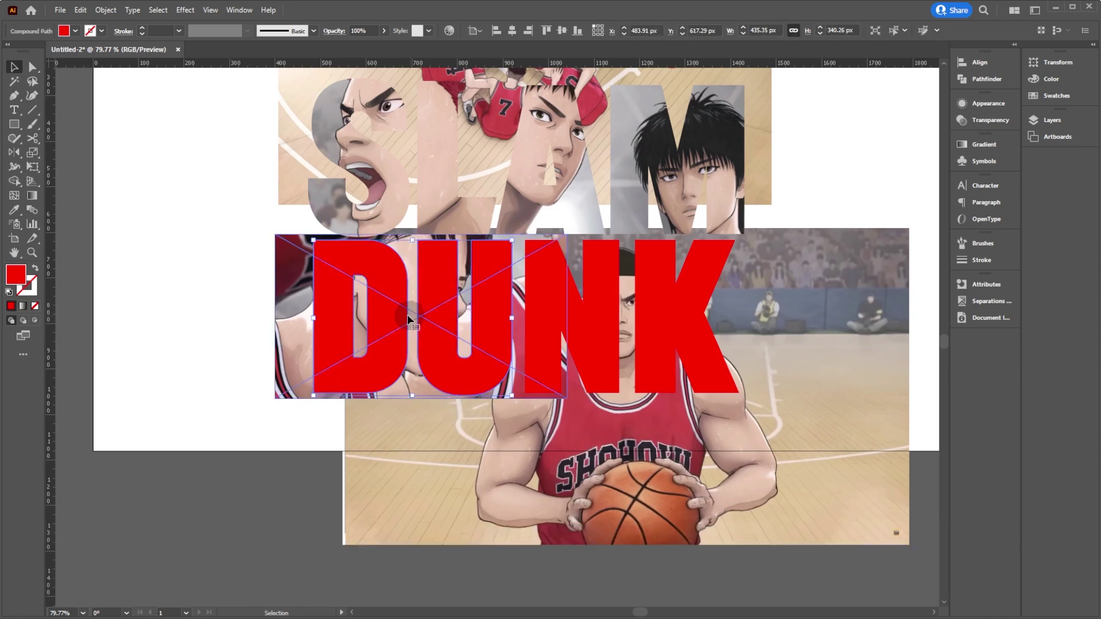
pyautogui.click(266, 408)
# Clip the close-up profile still to the compound D and U shape with a clipping mask
pyautogui.hotkey('ctrl', 'space')
pyautogui.moveTo(329, 352); pyautogui.dragTo(336, 414)
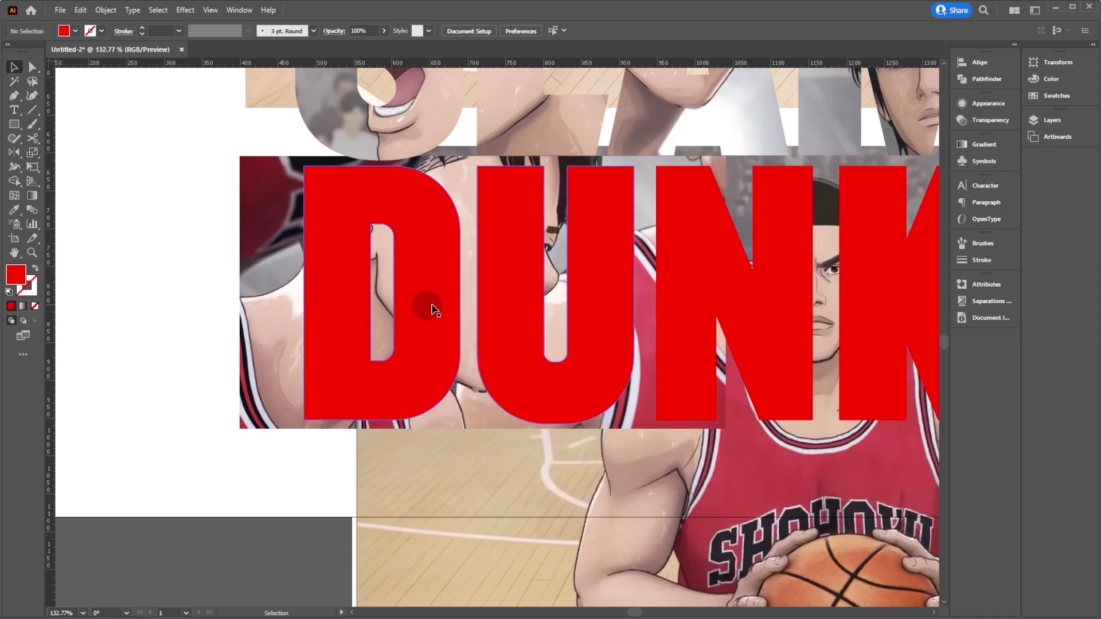
pyautogui.click(453, 285)
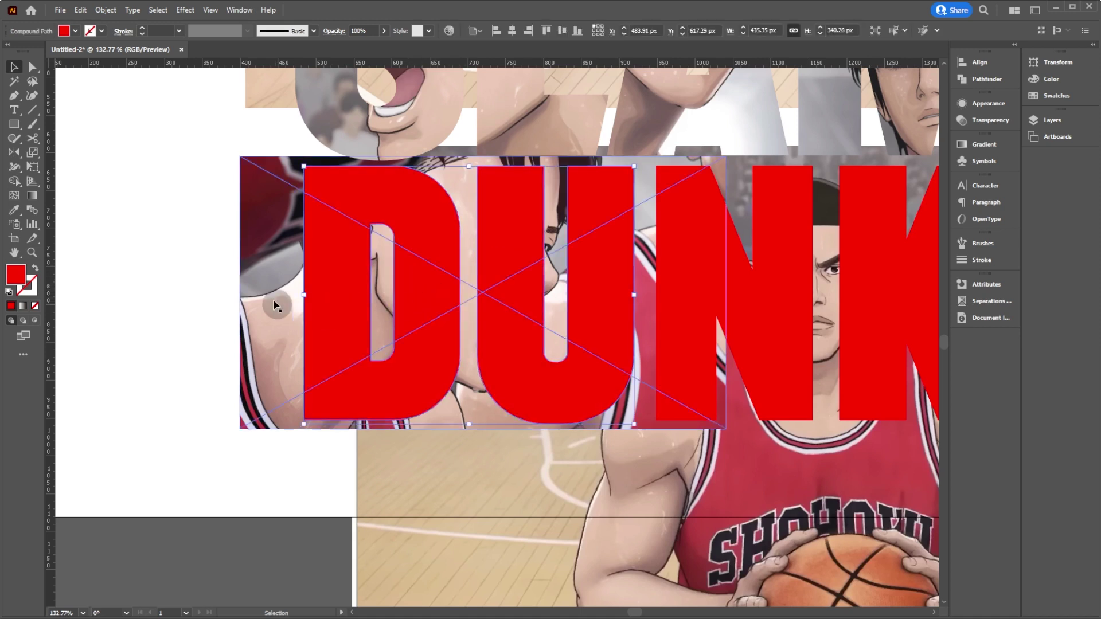
pyautogui.keyDown('shift'); pyautogui.click(275, 280); pyautogui.keyUp('shift')
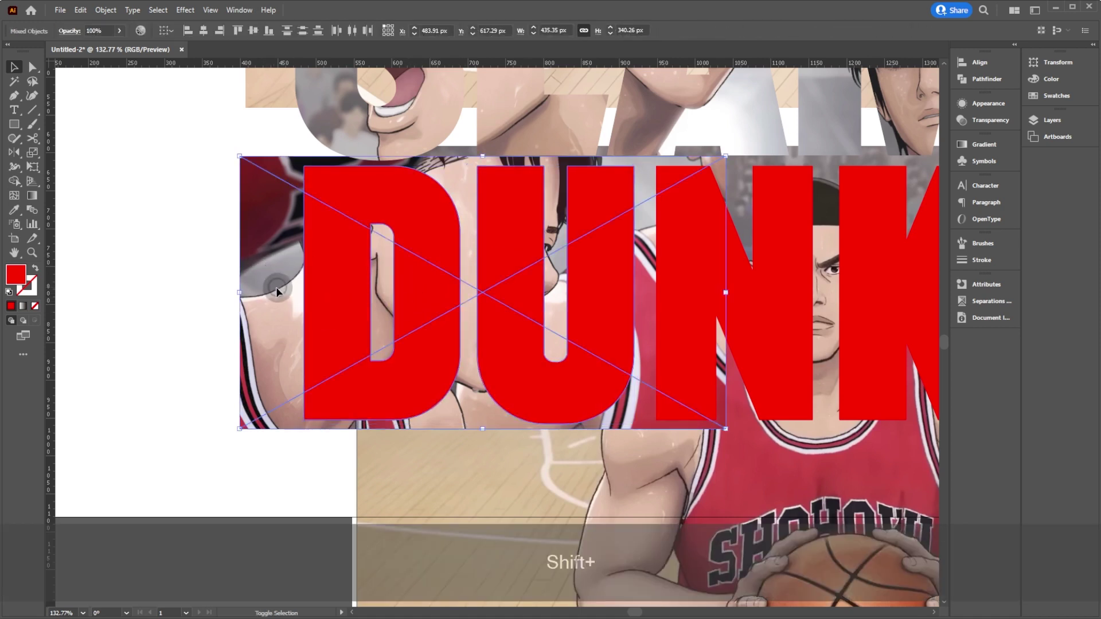
pyautogui.hotkey('ctrl', '7')
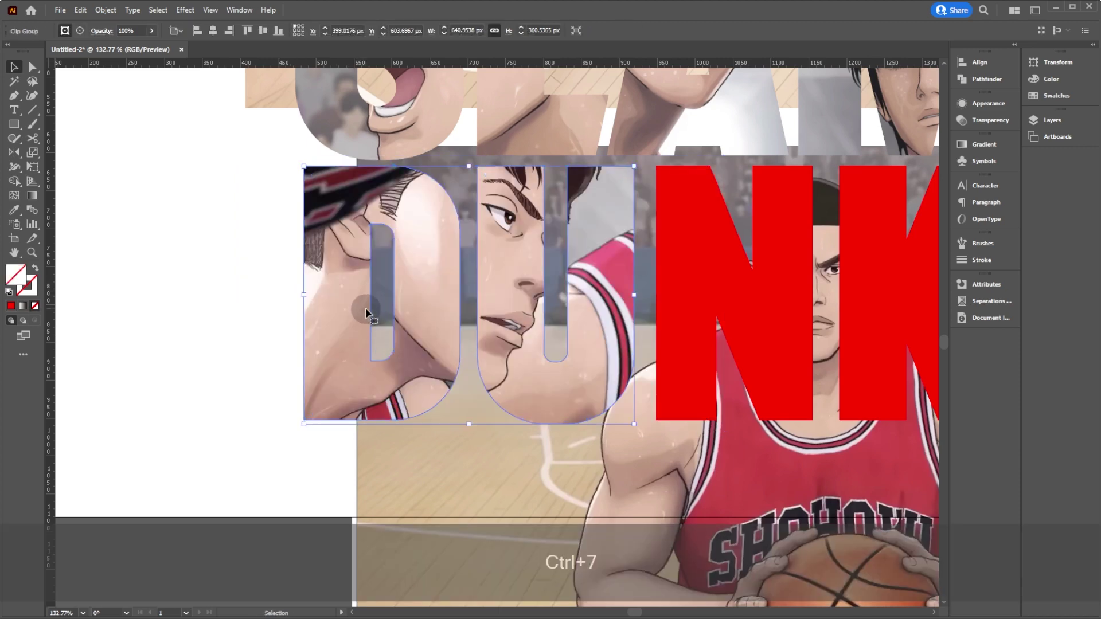
# Combine the N and K of DUNK into one compound path and clip the basketball player's still to it
pyautogui.moveTo(739, 301); pyautogui.dragTo(429, 274)
pyautogui.click(482, 283)
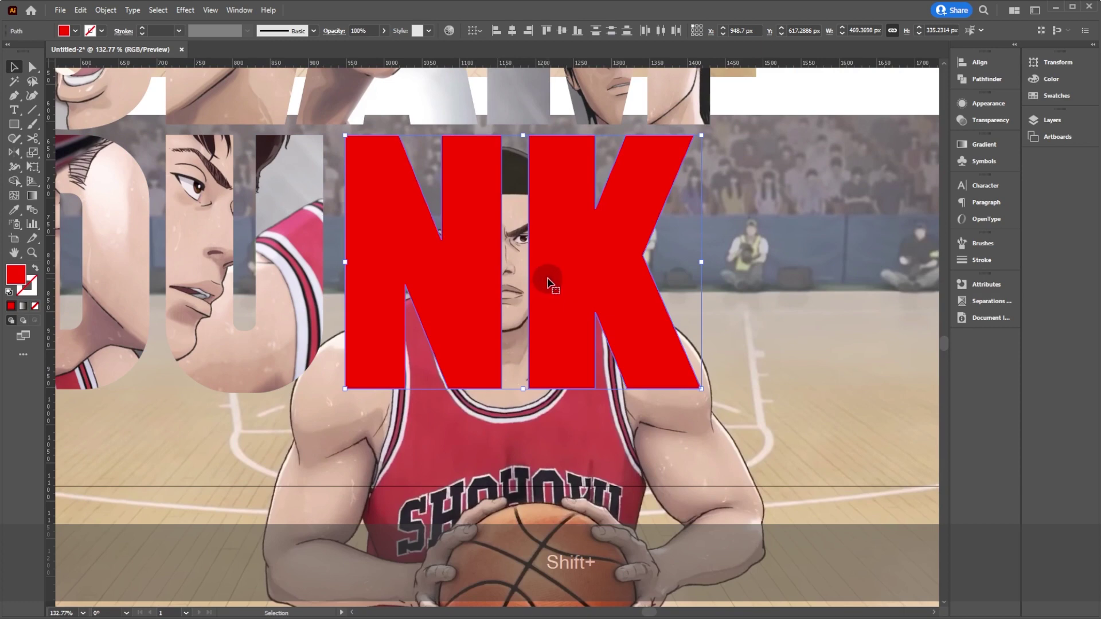
pyautogui.keyDown('shift'); pyautogui.click(550, 286); pyautogui.keyUp('shift')
pyautogui.hotkey('ctrl', 'shift', '8')
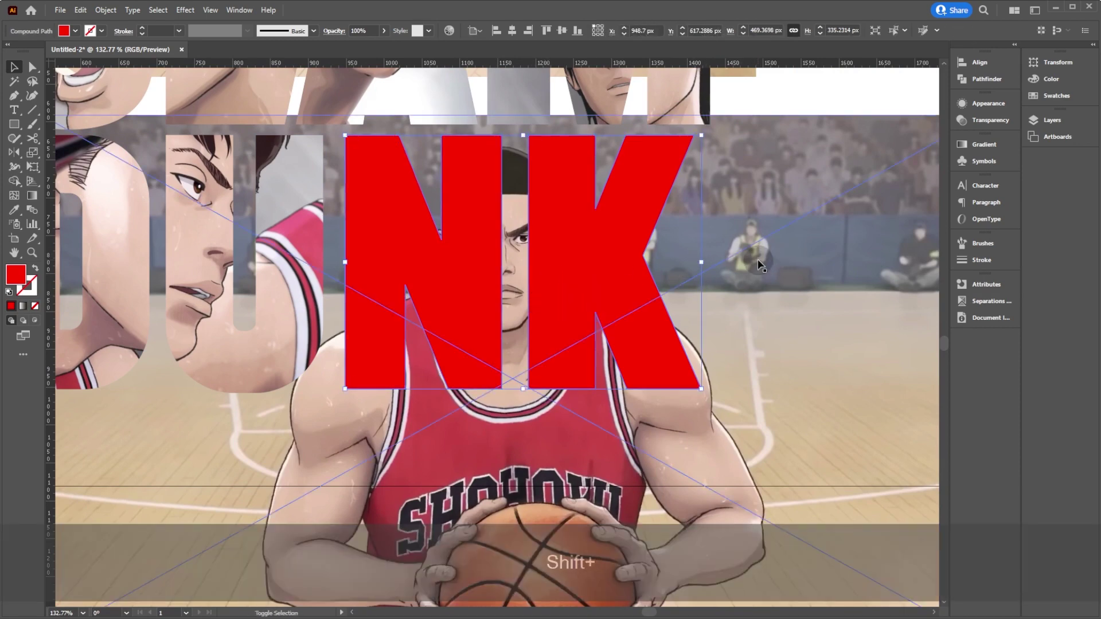
pyautogui.keyDown('shift'); pyautogui.click(718, 277); pyautogui.keyUp('shift')
pyautogui.press('ctrl')
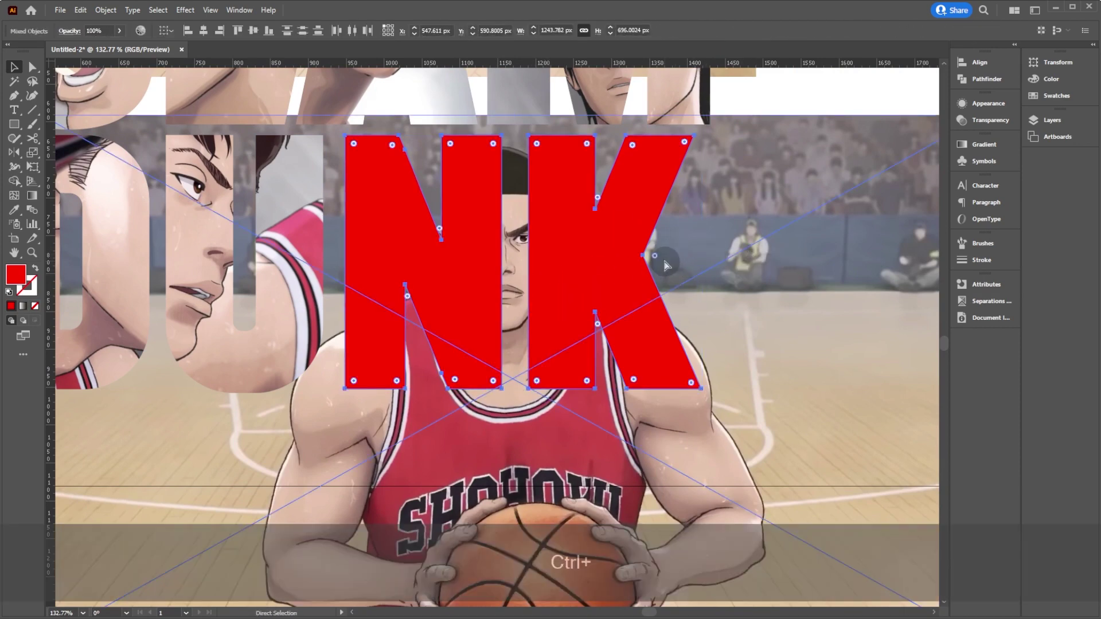
pyautogui.hotkey('ctrl', '7')
pyautogui.click(758, 267)
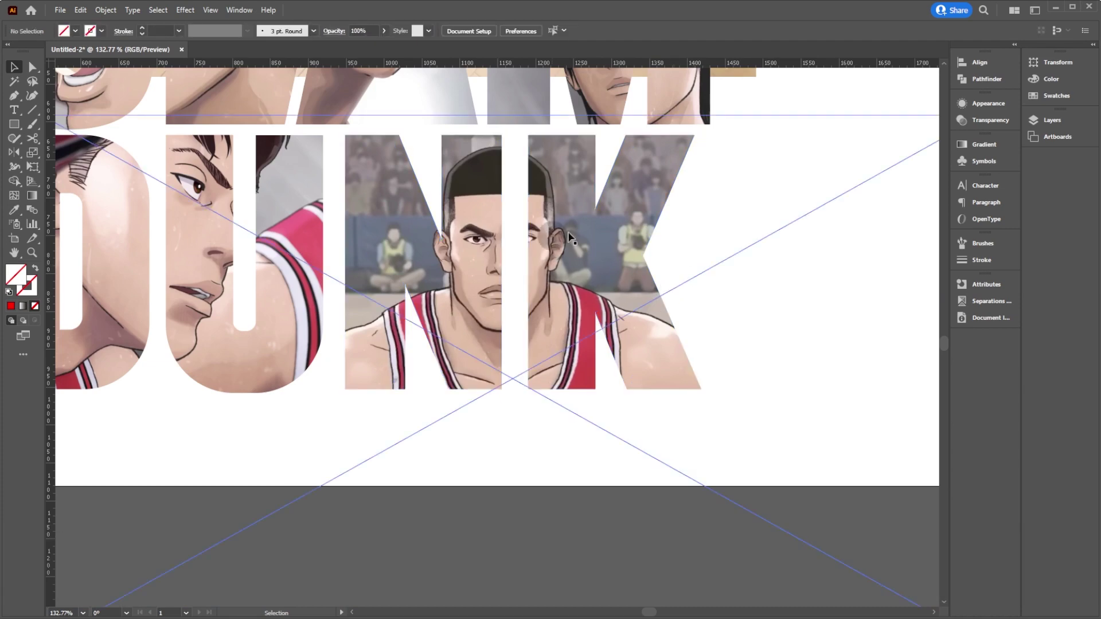
# Shift the basketball player's still inside the N and K about 46 px horizontally to the left
pyautogui.press('a')
pyautogui.moveTo(577, 271); pyautogui.dragTo(552, 266)
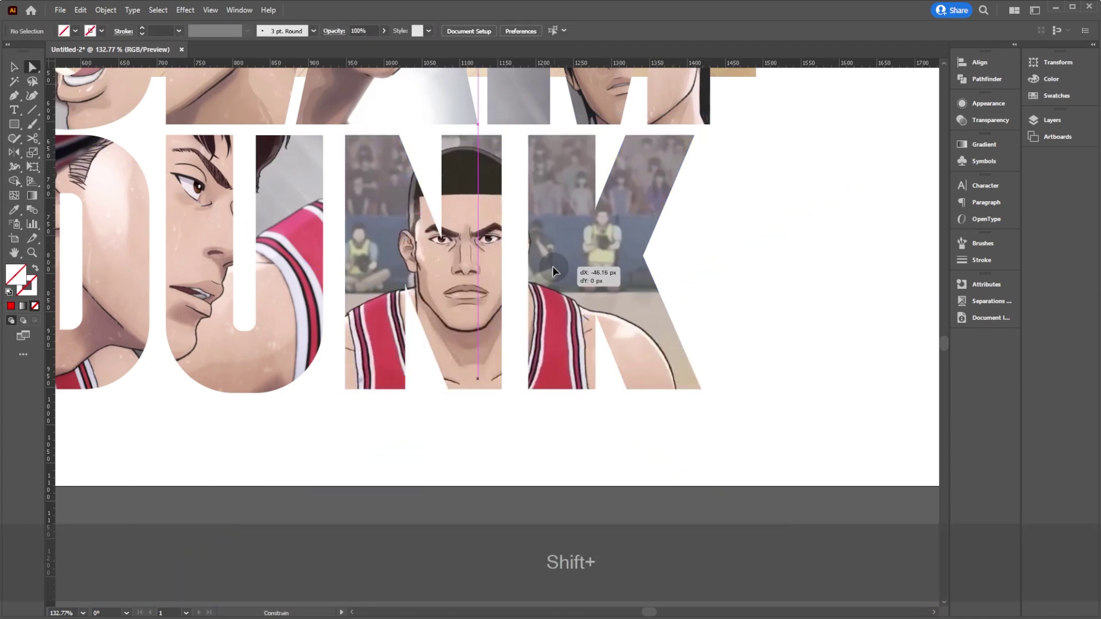
pyautogui.press('v')
# Combine all the red letters of THE FIRST into one compound path
pyautogui.hotkey('ctrl', 'space')
pyautogui.moveTo(577, 385); pyautogui.dragTo(534, 383)
pyautogui.press('space')
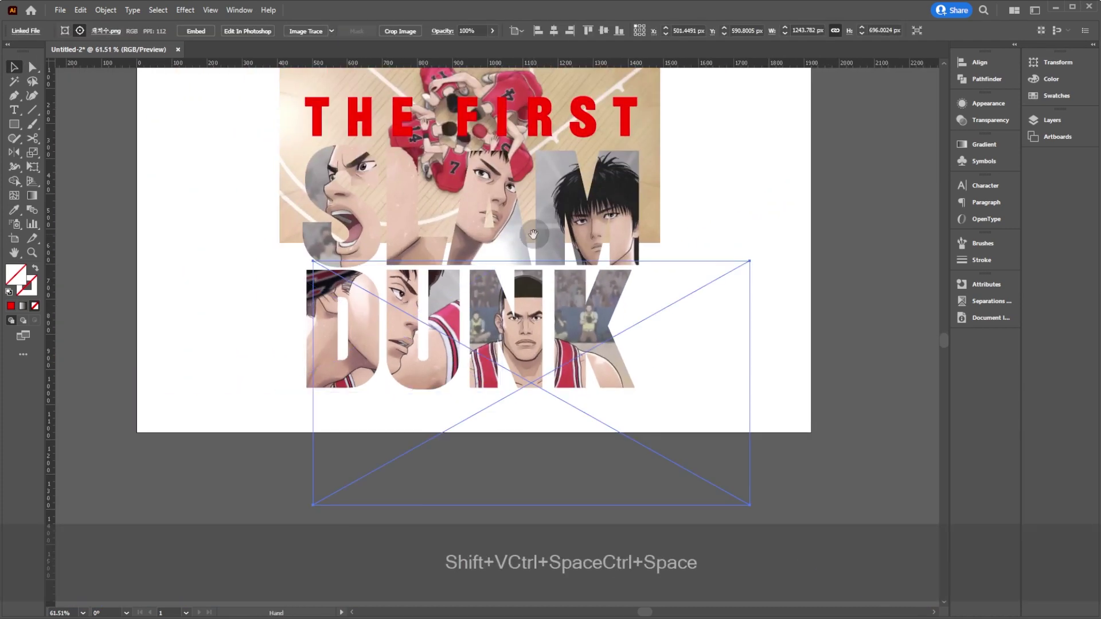
pyautogui.moveTo(534, 235); pyautogui.dragTo(530, 383)
pyautogui.click(714, 263)
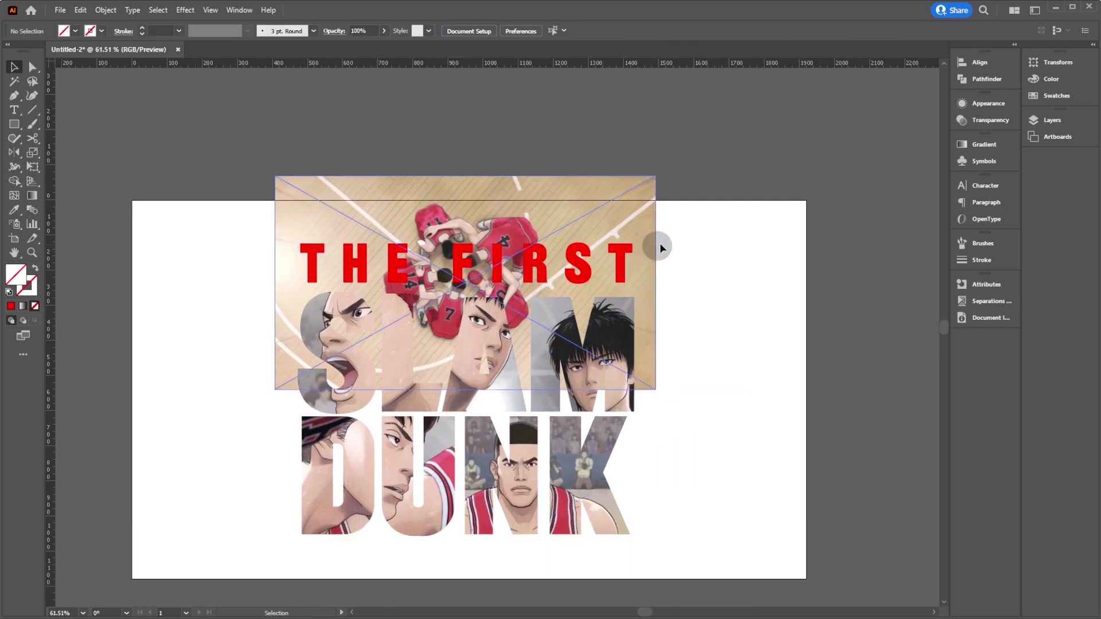
pyautogui.click(291, 274)
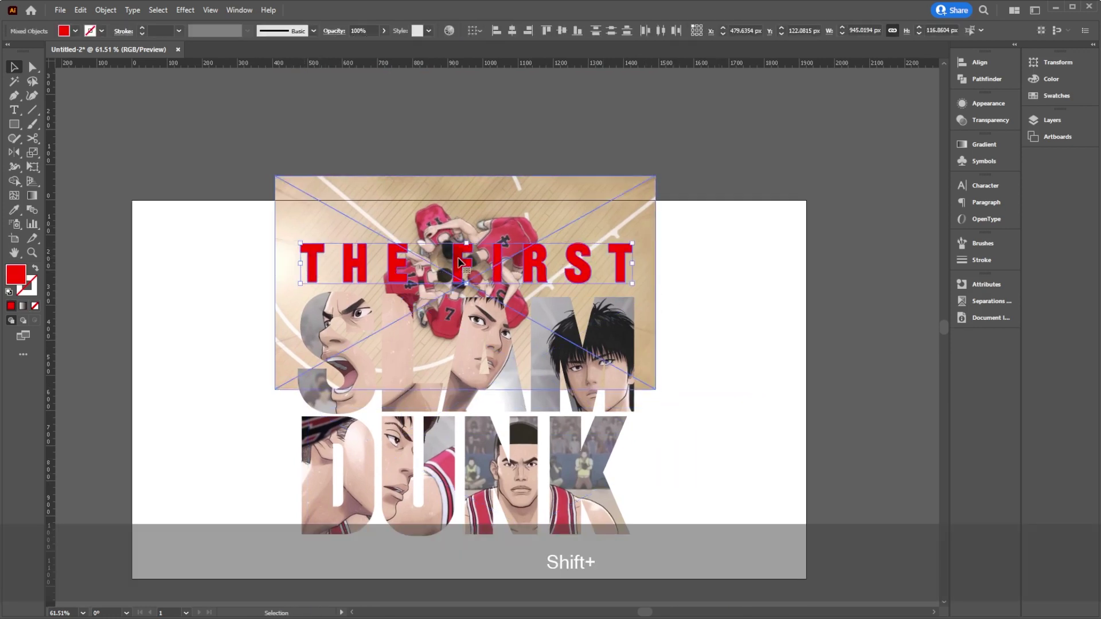
pyautogui.hotkey('shift', 'ctrl', '8')
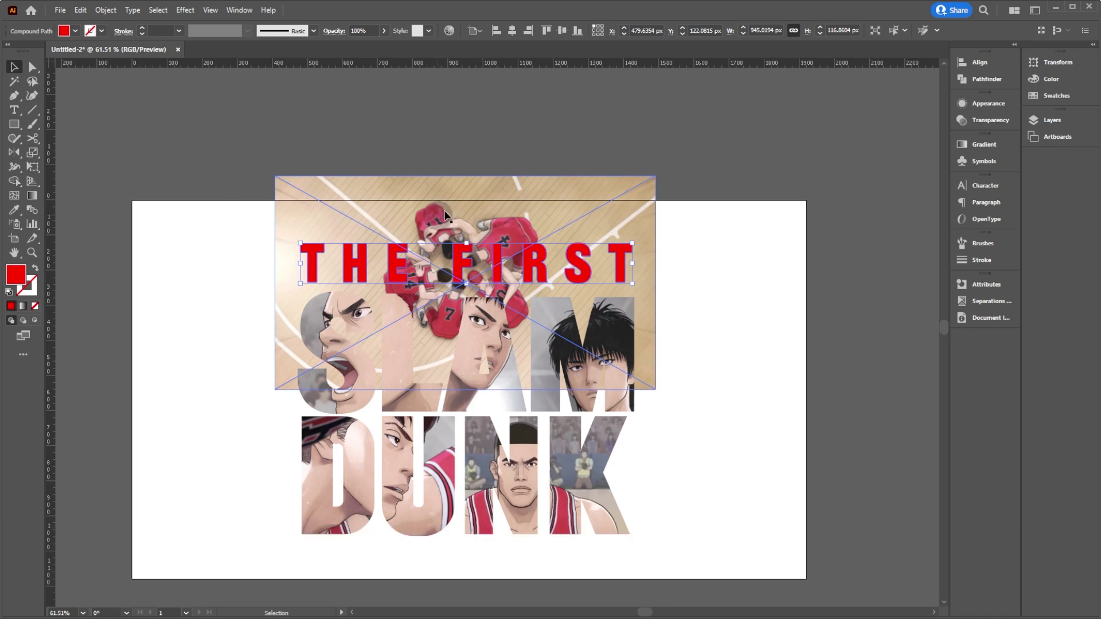
# Clip the overhead team huddle still to the compound THE FIRST lettering with a clipping mask
pyautogui.keyDown('shift'); pyautogui.click(475, 222); pyautogui.keyUp('shift')
pyautogui.keyDown('shift'); pyautogui.click(475, 221); pyautogui.keyUp('shift')
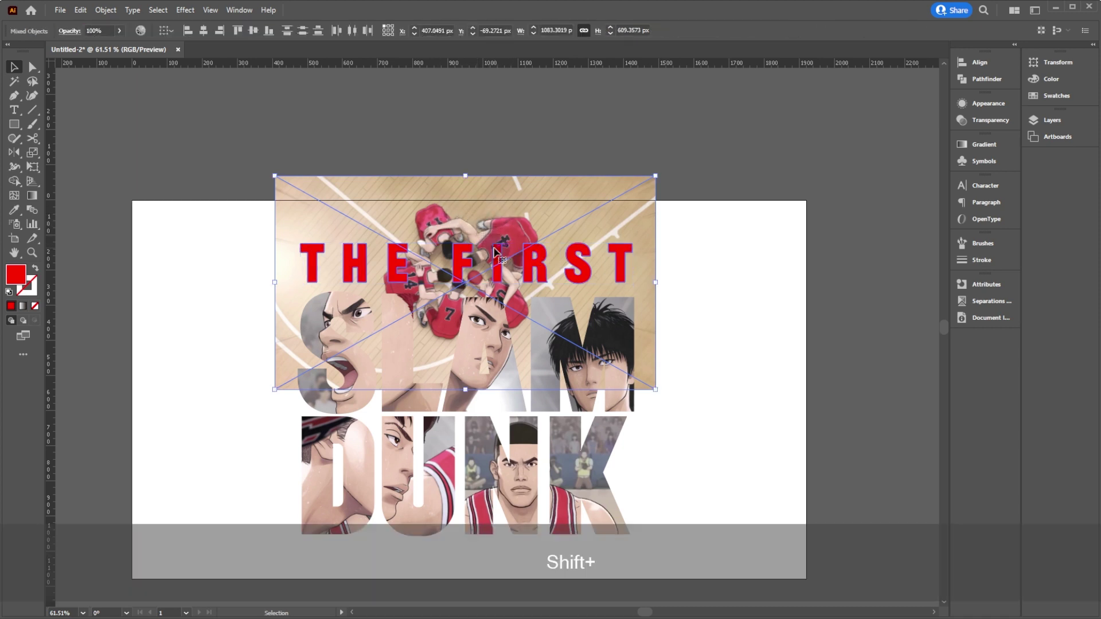
pyautogui.hotkey('shift', 'ctrl', '7')
pyautogui.click(680, 283)
pyautogui.press('space')
pyautogui.moveTo(664, 360); pyautogui.dragTo(655, 252)
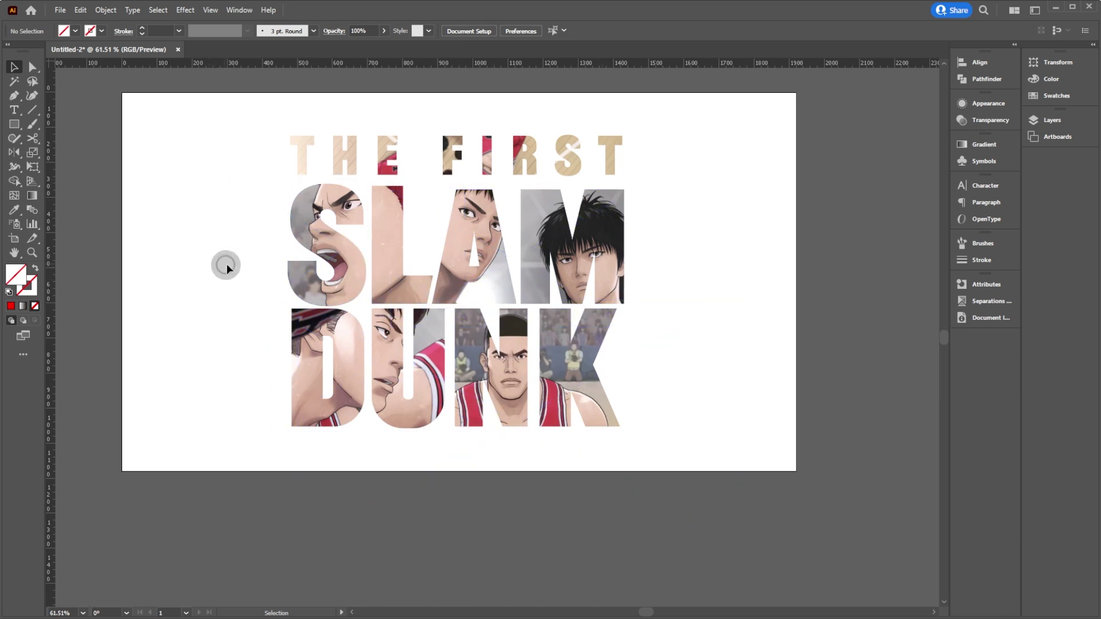
# Create a 1920 by 1080 px rectangle and center it horizontally and vertically on the artboard
pyautogui.click(164, 191)
pyautogui.click(14, 125)
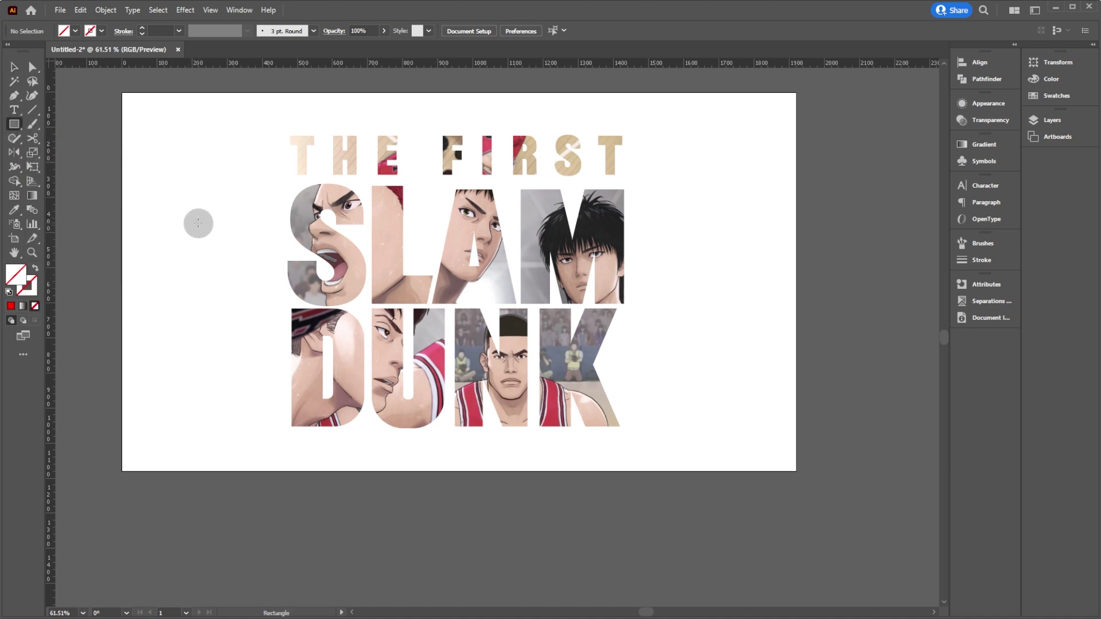
pyautogui.click(198, 223)
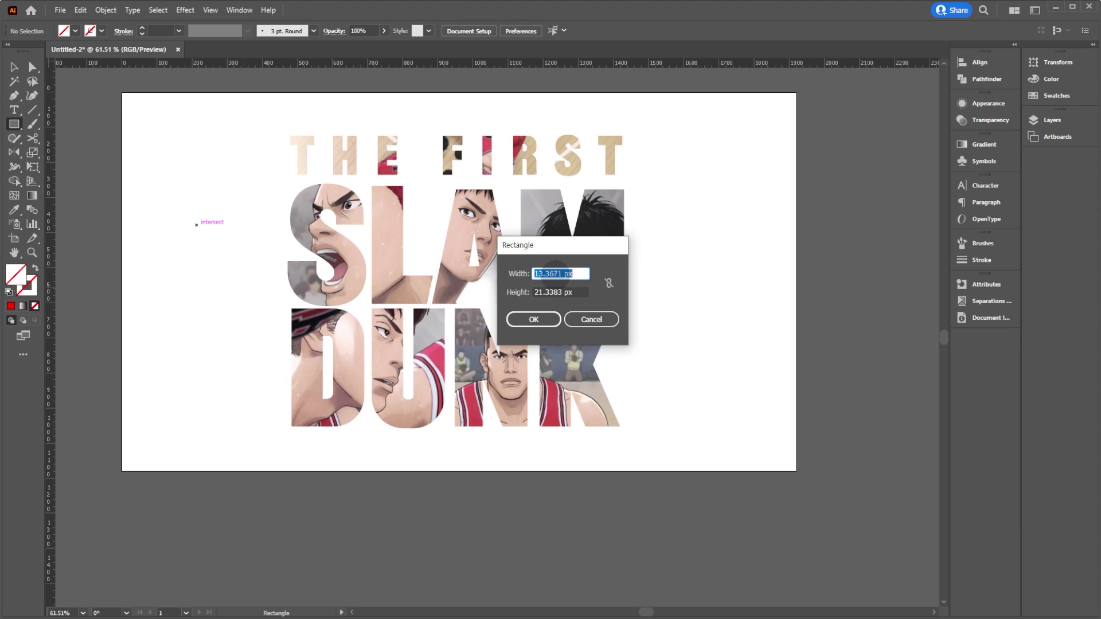
pyautogui.write('1920')
pyautogui.press('Tab')
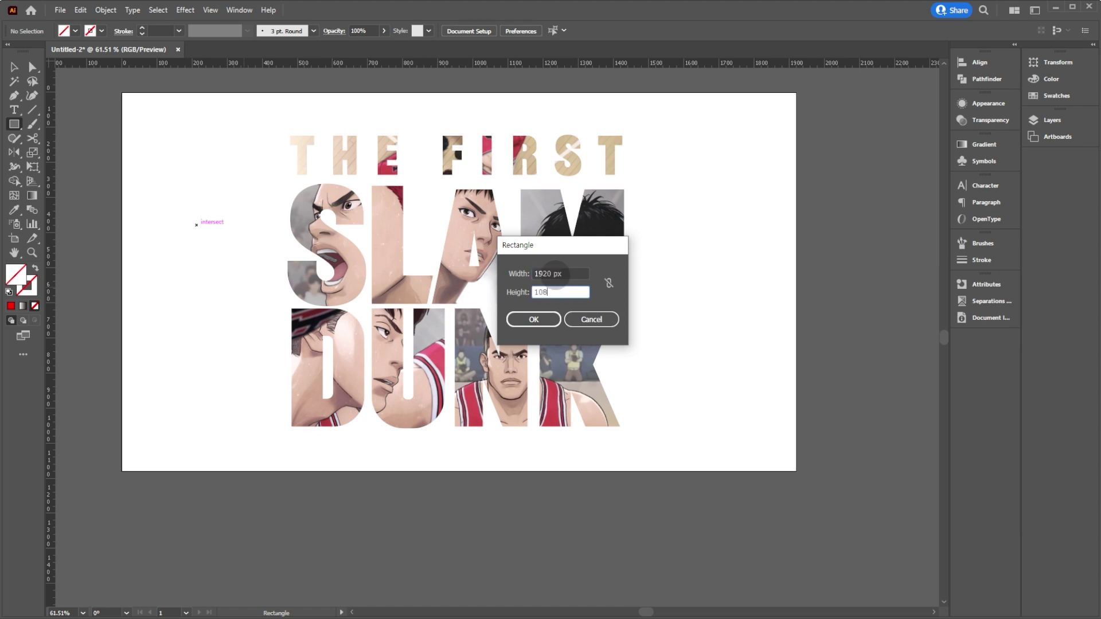
pyautogui.press('Return')
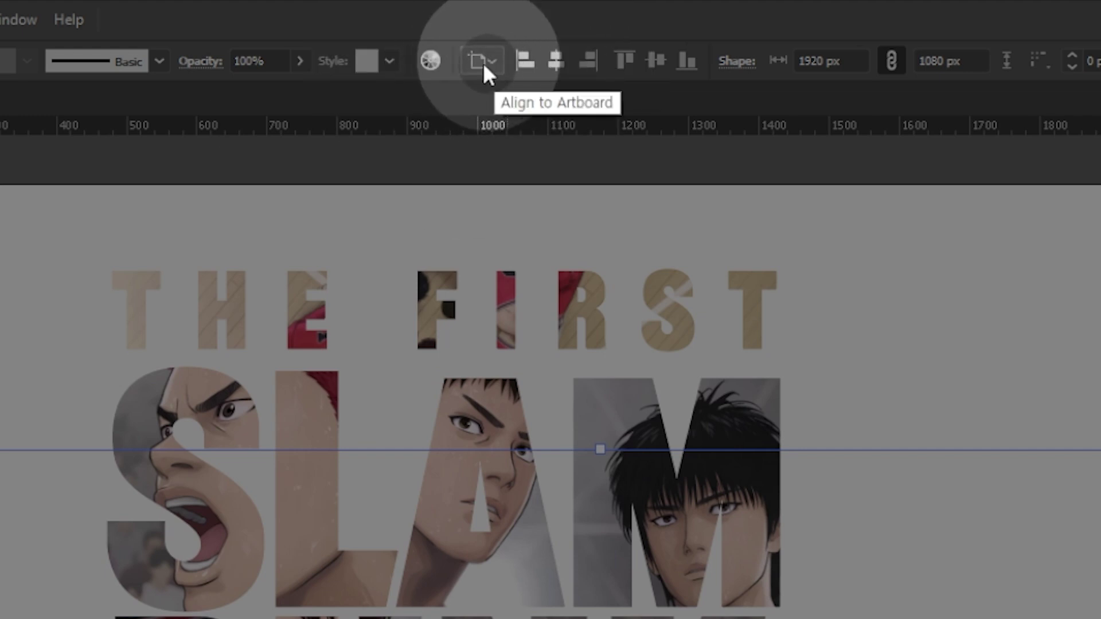
pyautogui.click(558, 61)
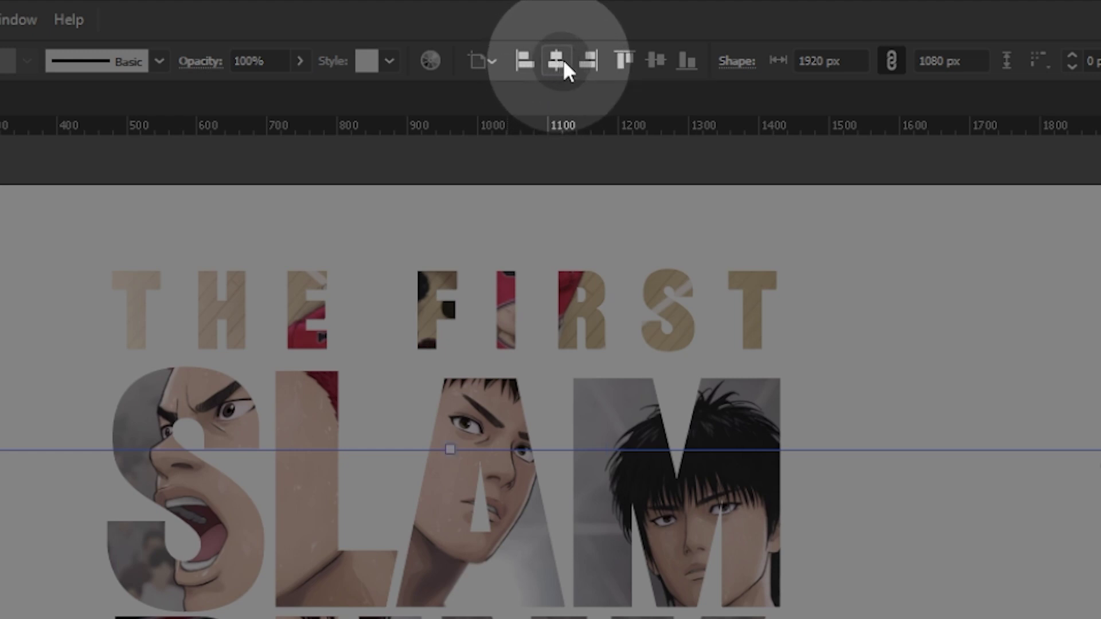
pyautogui.click(657, 61)
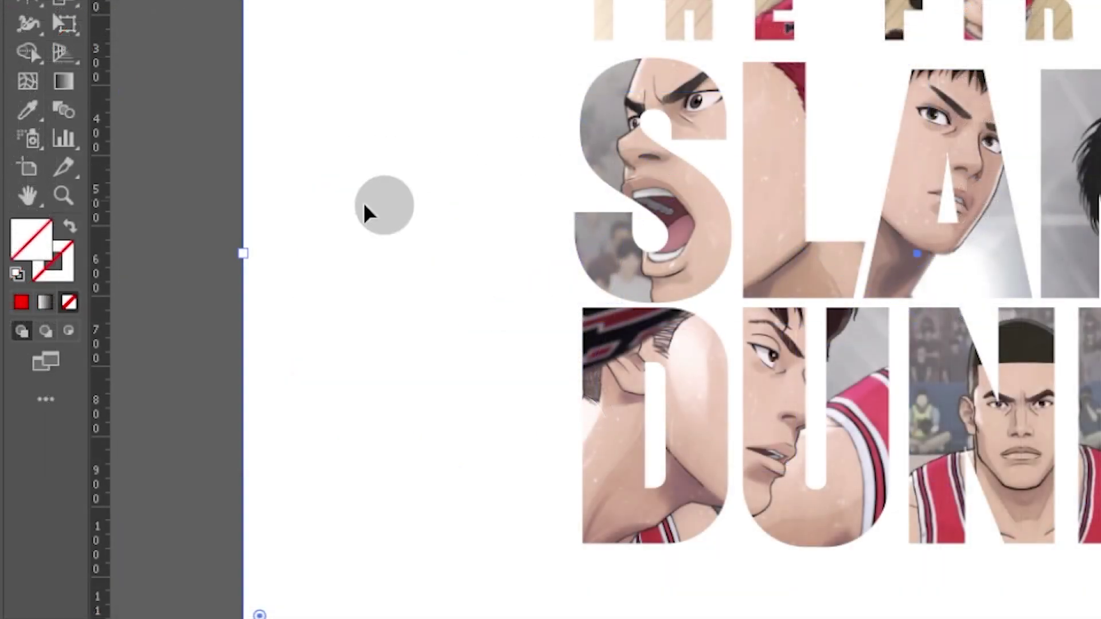
# Try to give the artboard-sized rectangle a black fill (000000)
pyautogui.click(39, 245)
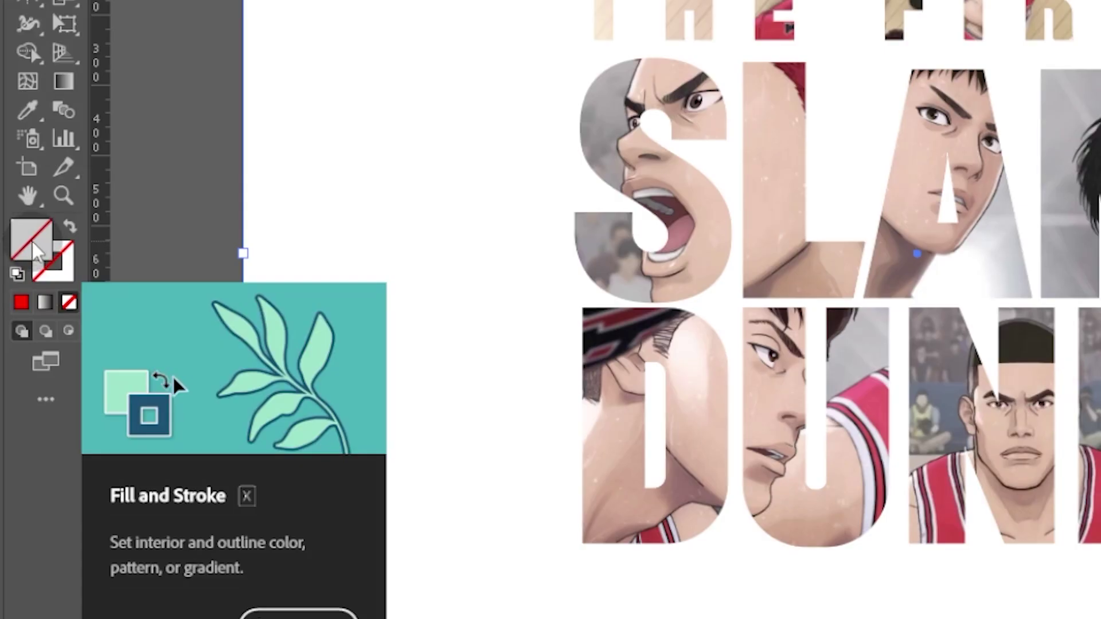
pyautogui.doubleClick(55, 258)
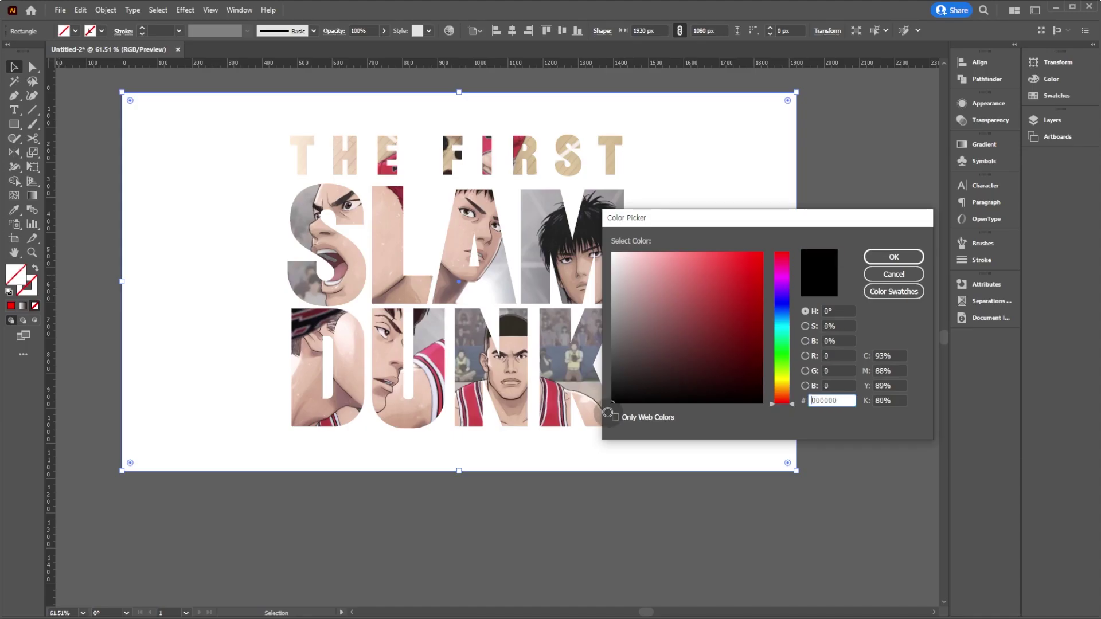
pyautogui.click(893, 257)
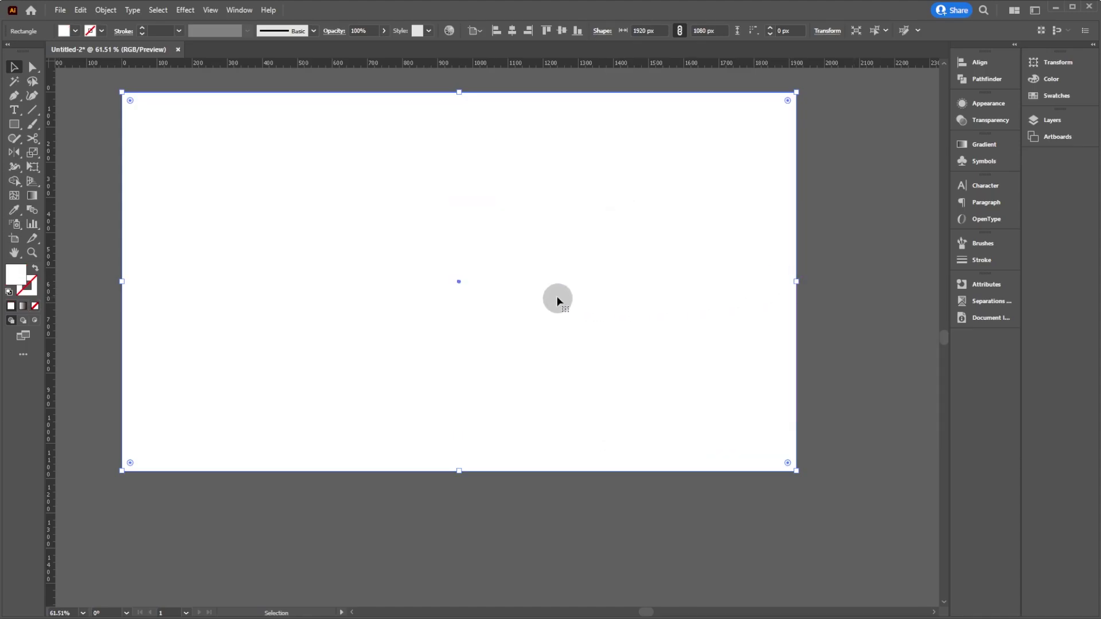
# Set the fill color of the artboard-sized rectangle to black, hex 000000
pyautogui.doubleClick(17, 279)
pyautogui.click(619, 386)
pyautogui.moveTo(619, 386); pyautogui.dragTo(611, 407)
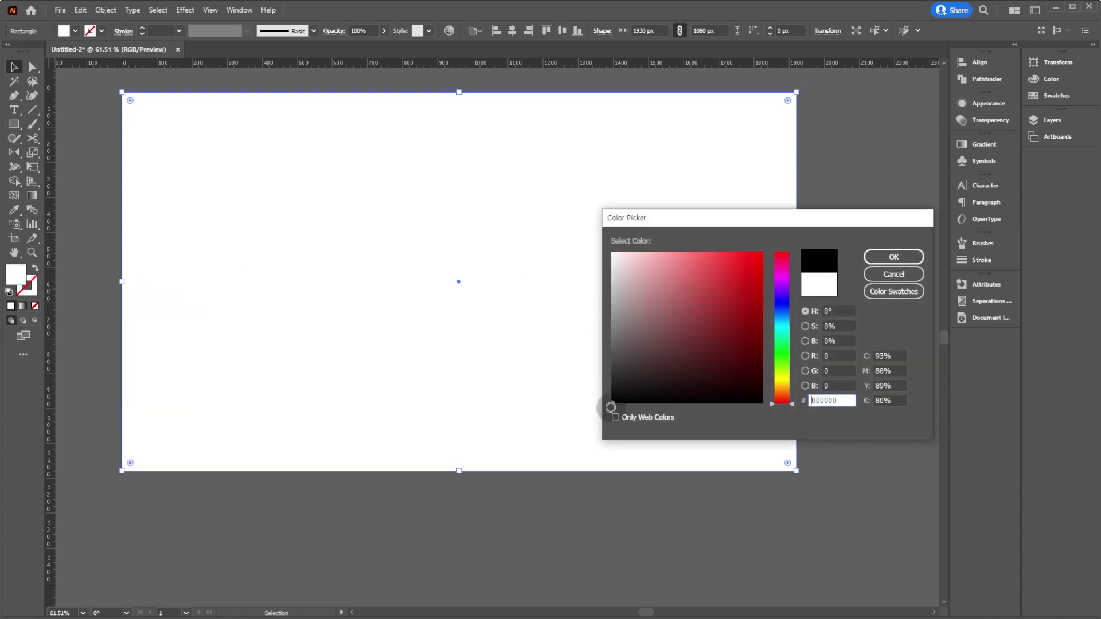
pyautogui.click(892, 256)
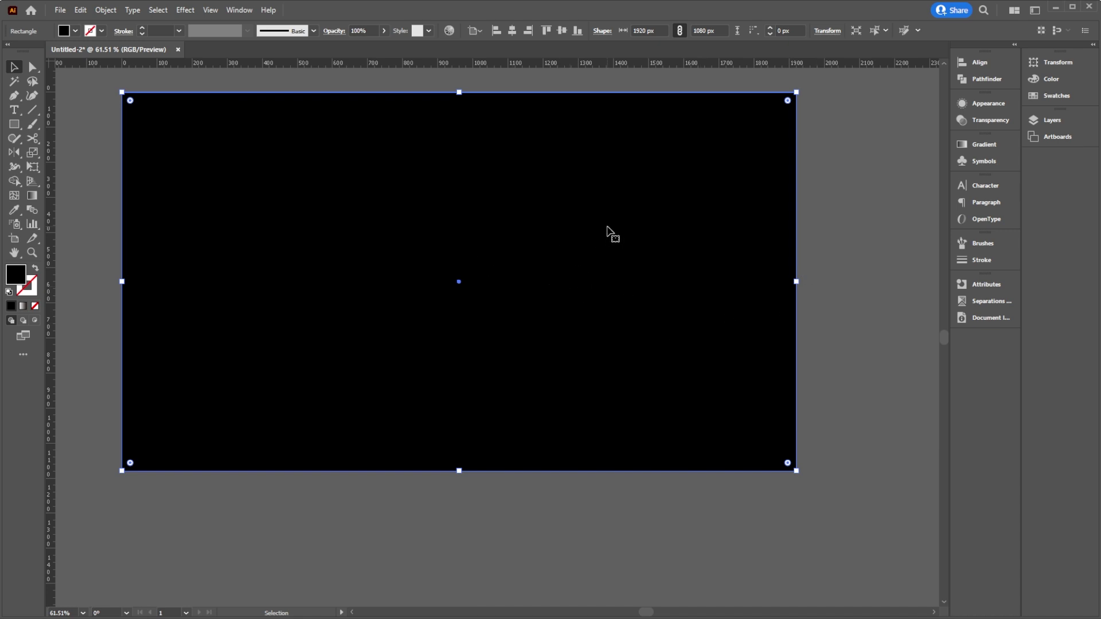
# Send the black rectangle to the back behind the lettering, deselect it and show the artwork at 100%
pyautogui.press('ctrl')
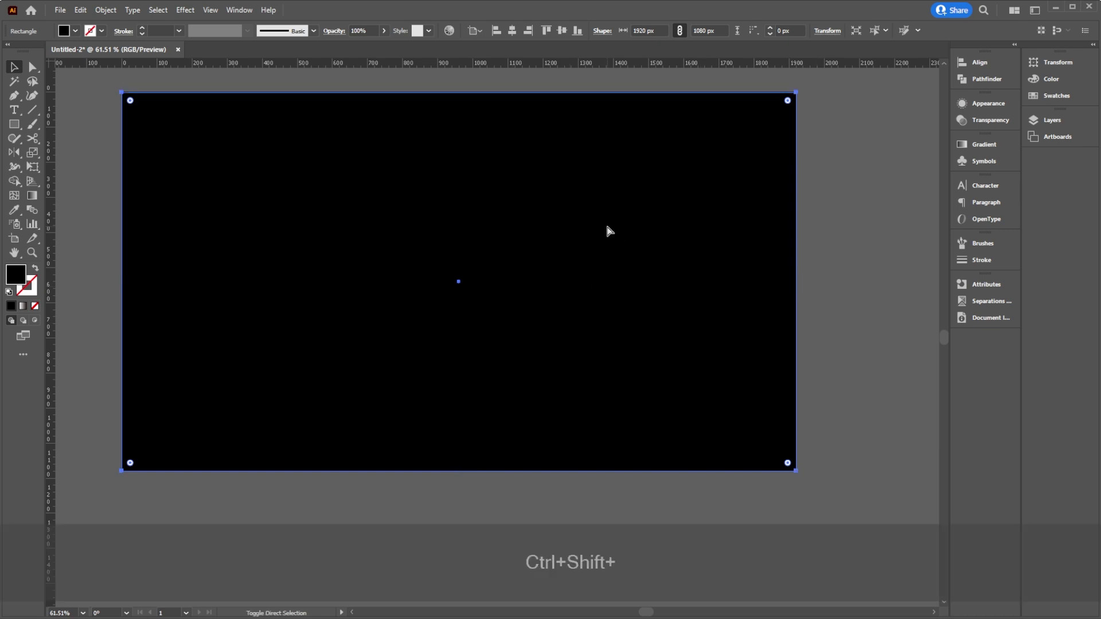
pyautogui.hotkey('ctrl', 'shift', '[')
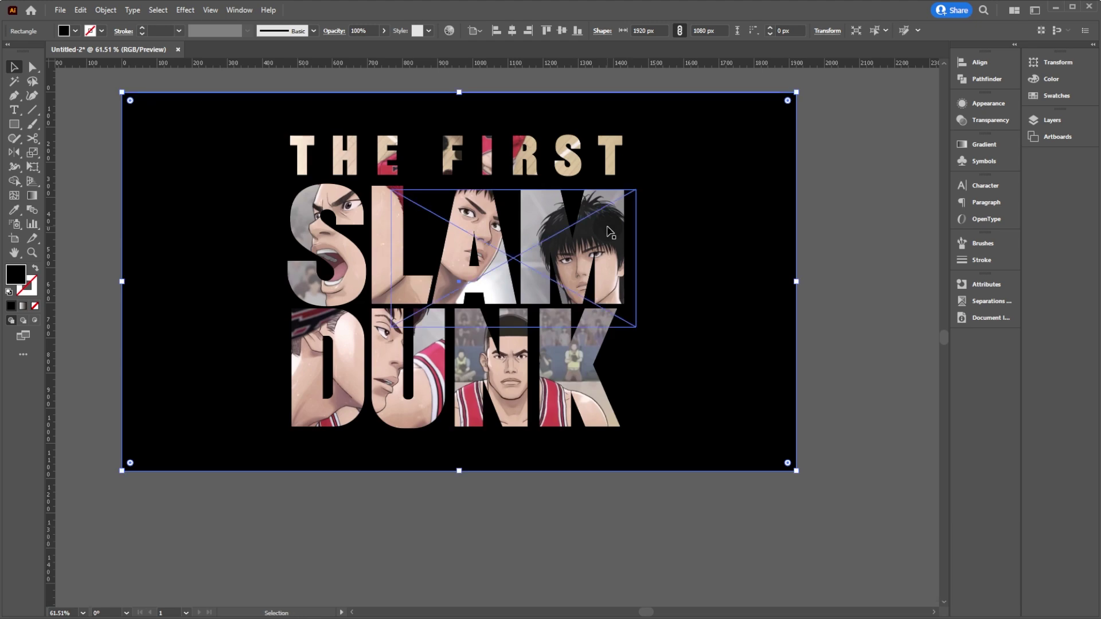
pyautogui.click(407, 508)
pyautogui.hotkey('ctrl', '1')
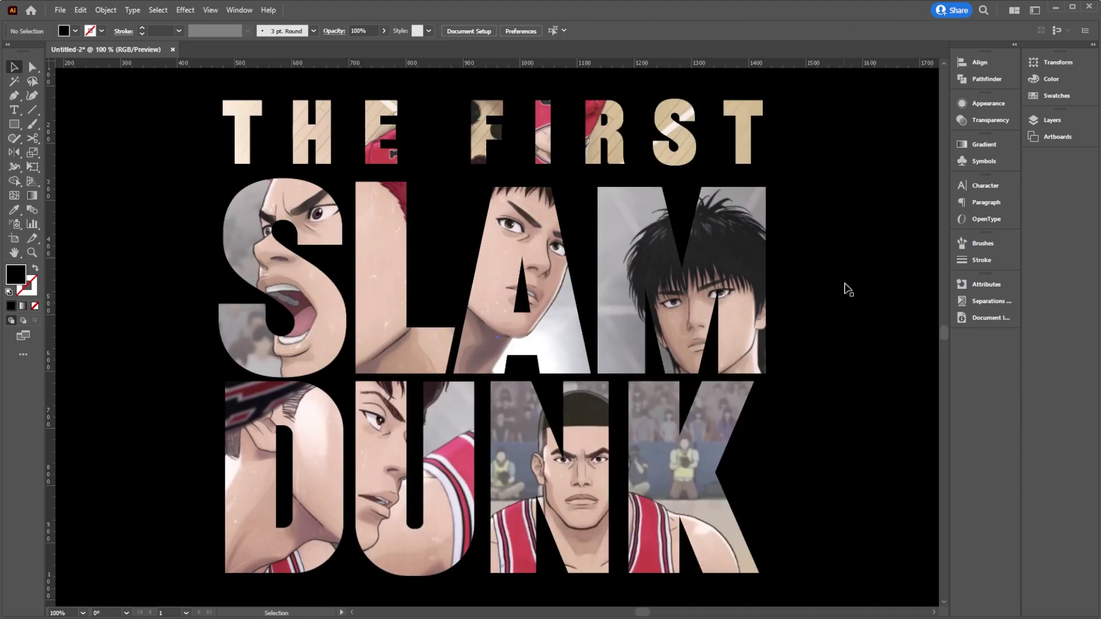